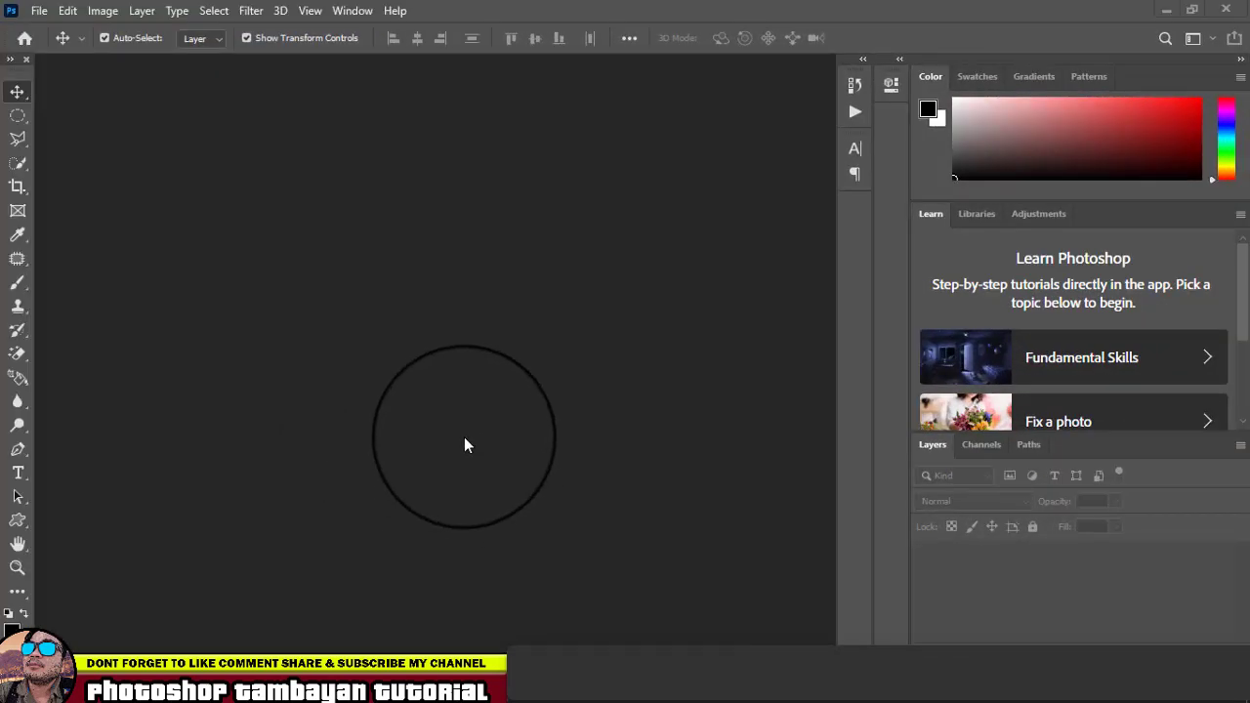
# Create a new 1920 × 1080 px, 150 ppi RGB document with a white background.
pyautogui.click(33, 10)
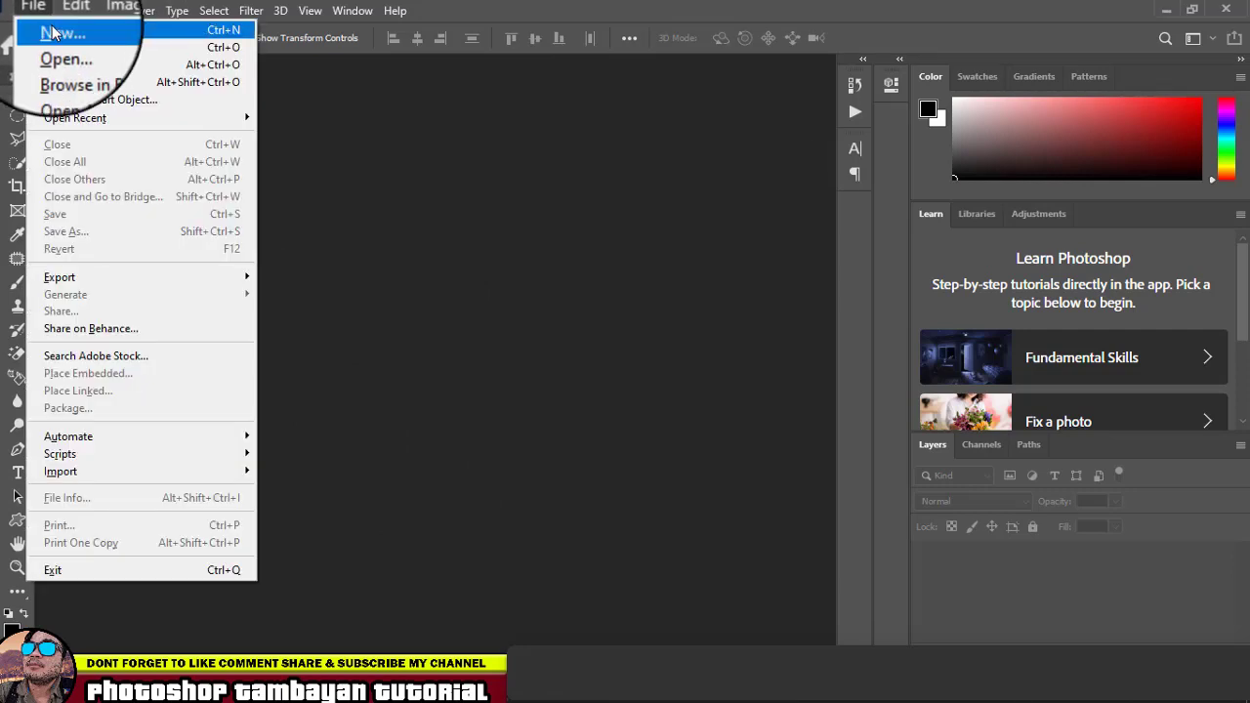
pyautogui.click(54, 34)
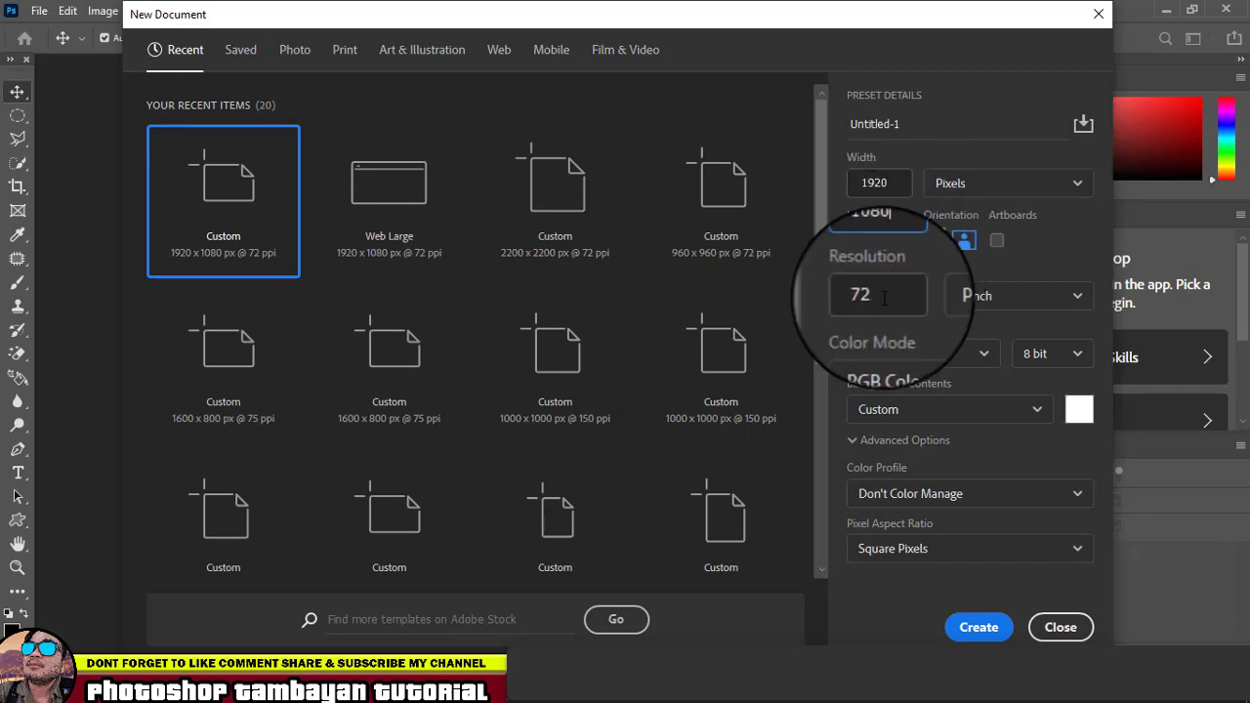
pyautogui.doubleClick(849, 297)
pyautogui.write('150')
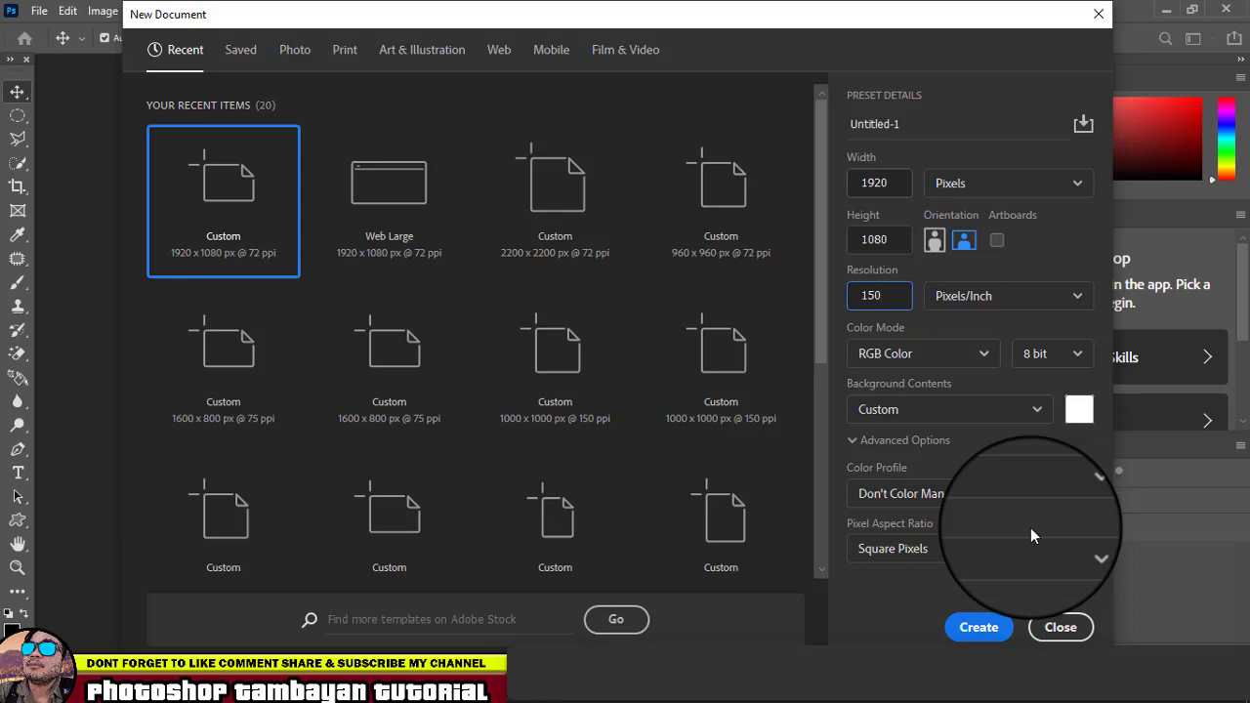
pyautogui.click(975, 630)
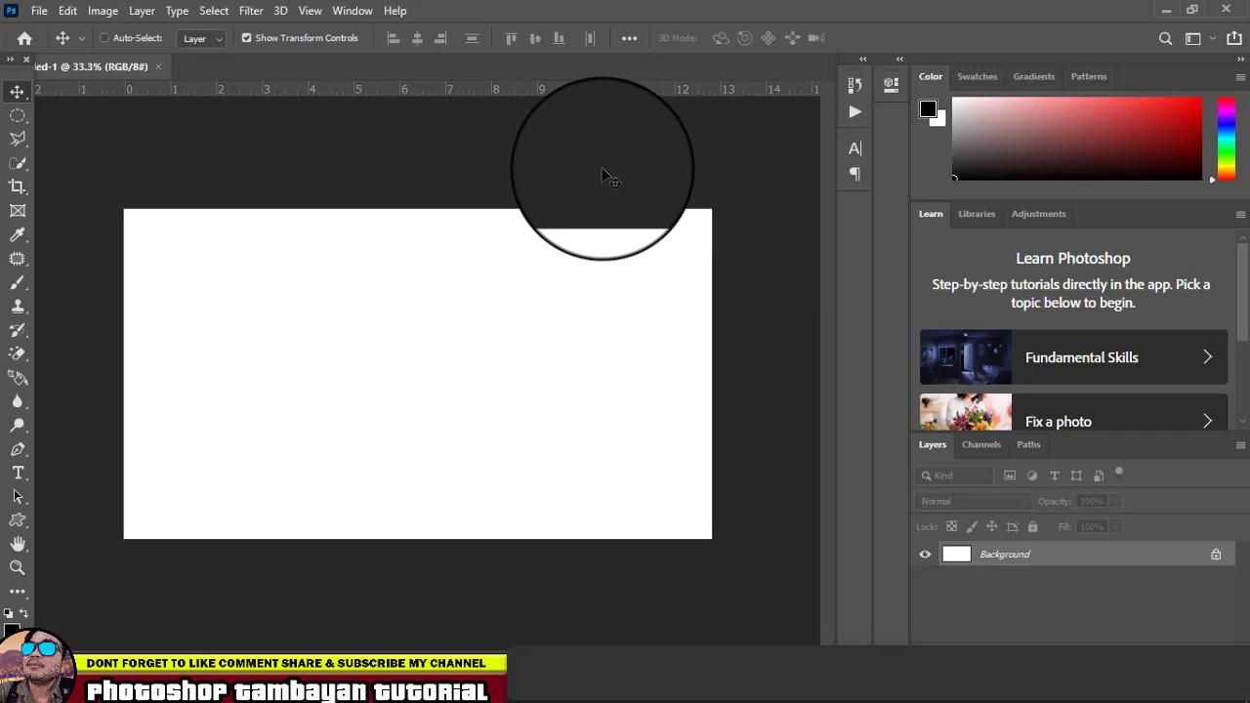
# Type ERWIN in black Metro Regular 72 pt at the canvas's upper left, trimming the box.
pyautogui.hotkey('ctrl', '0')
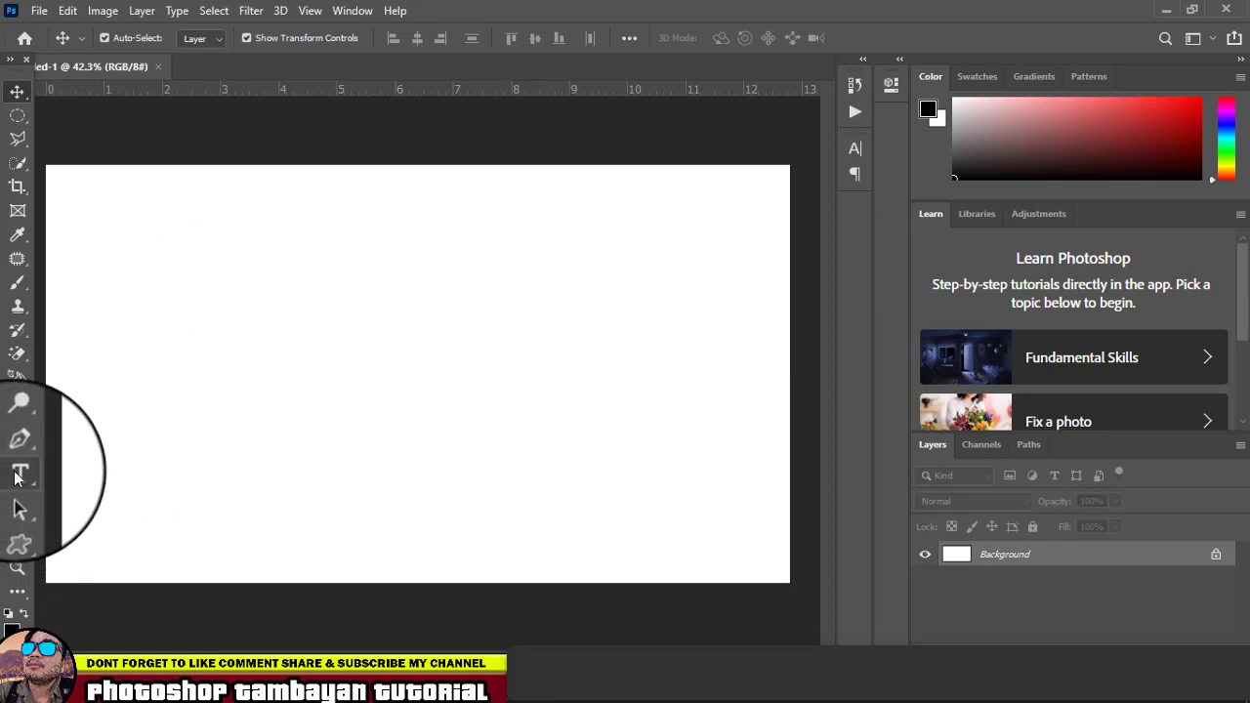
pyautogui.click(15, 476)
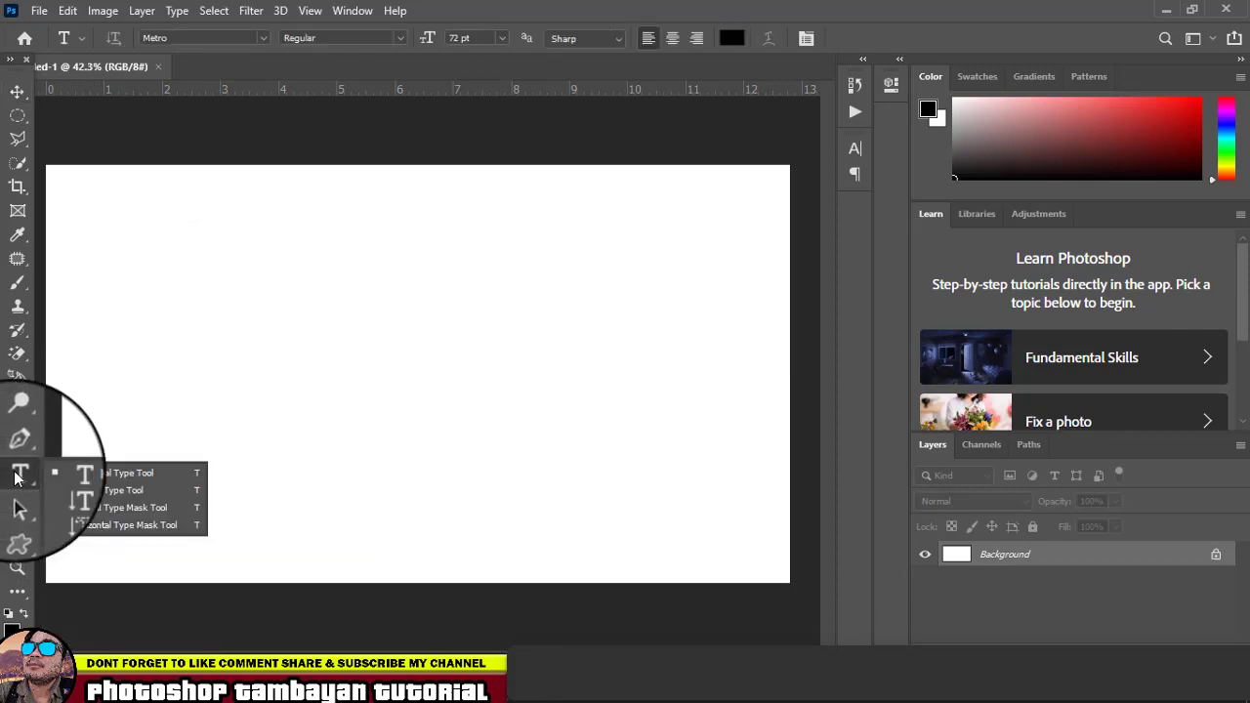
pyautogui.click(119, 475)
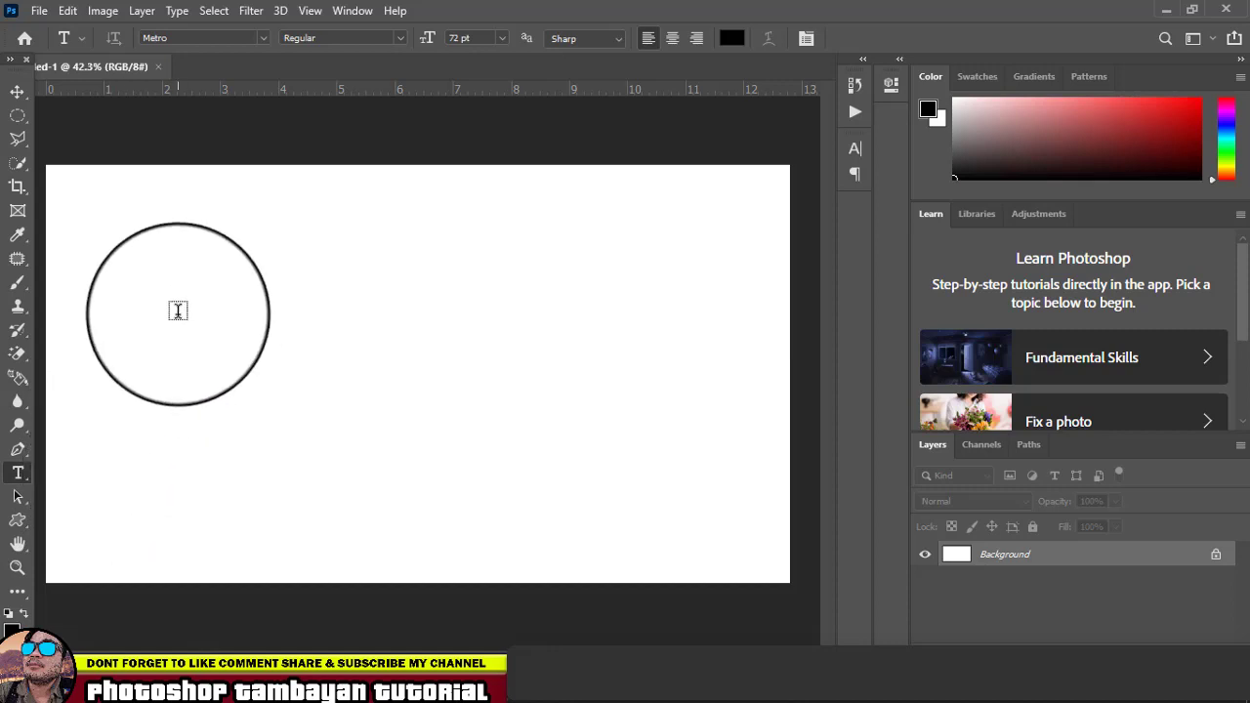
pyautogui.moveTo(97, 247)
pyautogui.mouseDown()
pyautogui.moveTo(229, 374)
pyautogui.moveTo(740, 491)
pyautogui.mouseUp()
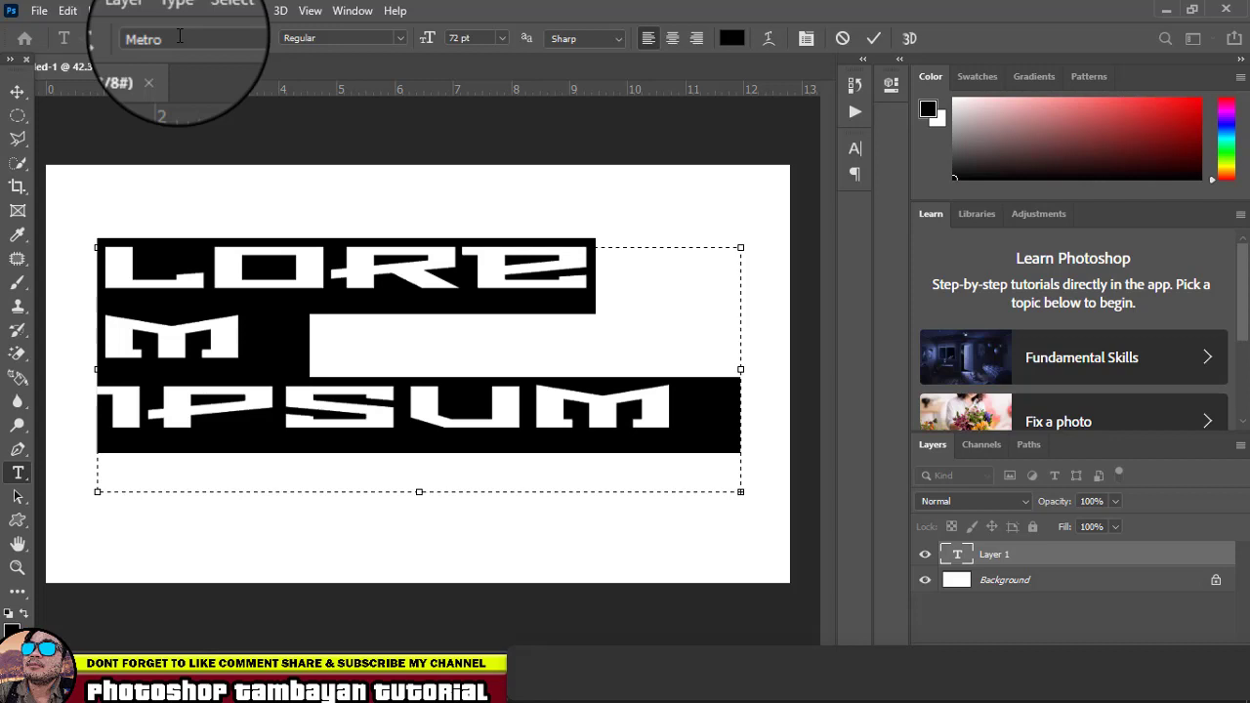
pyautogui.write('ERW')
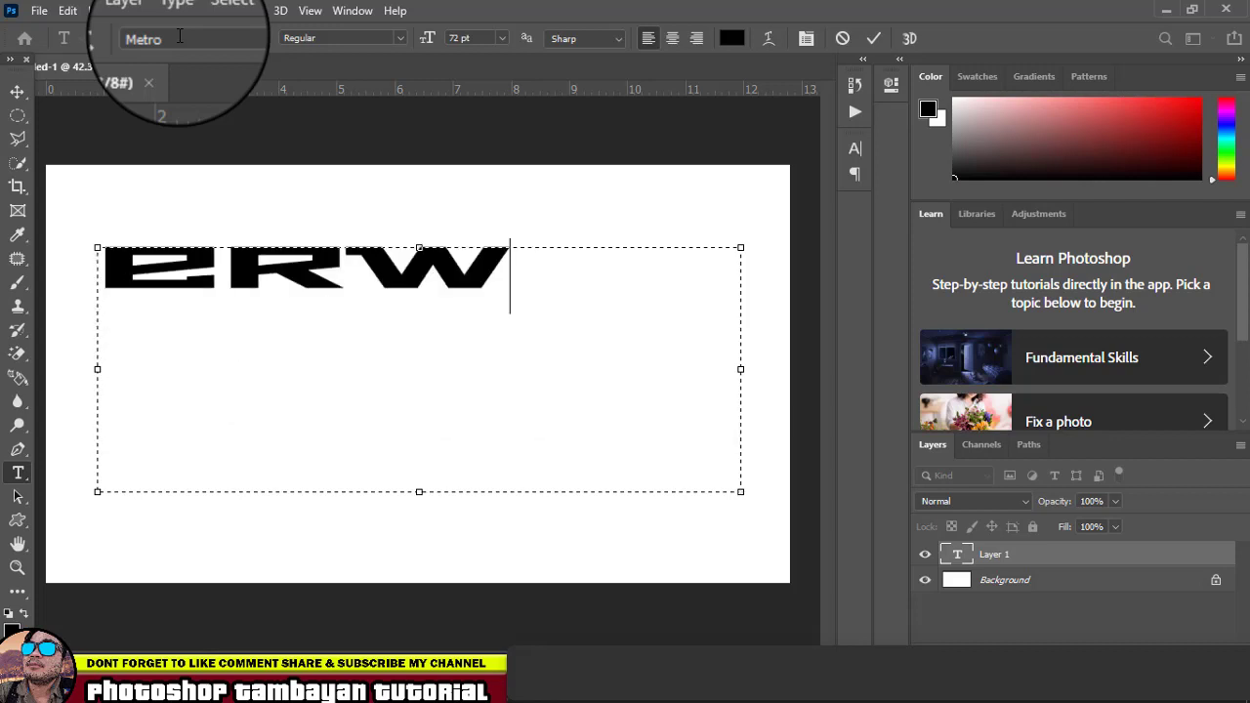
pyautogui.write('IN')
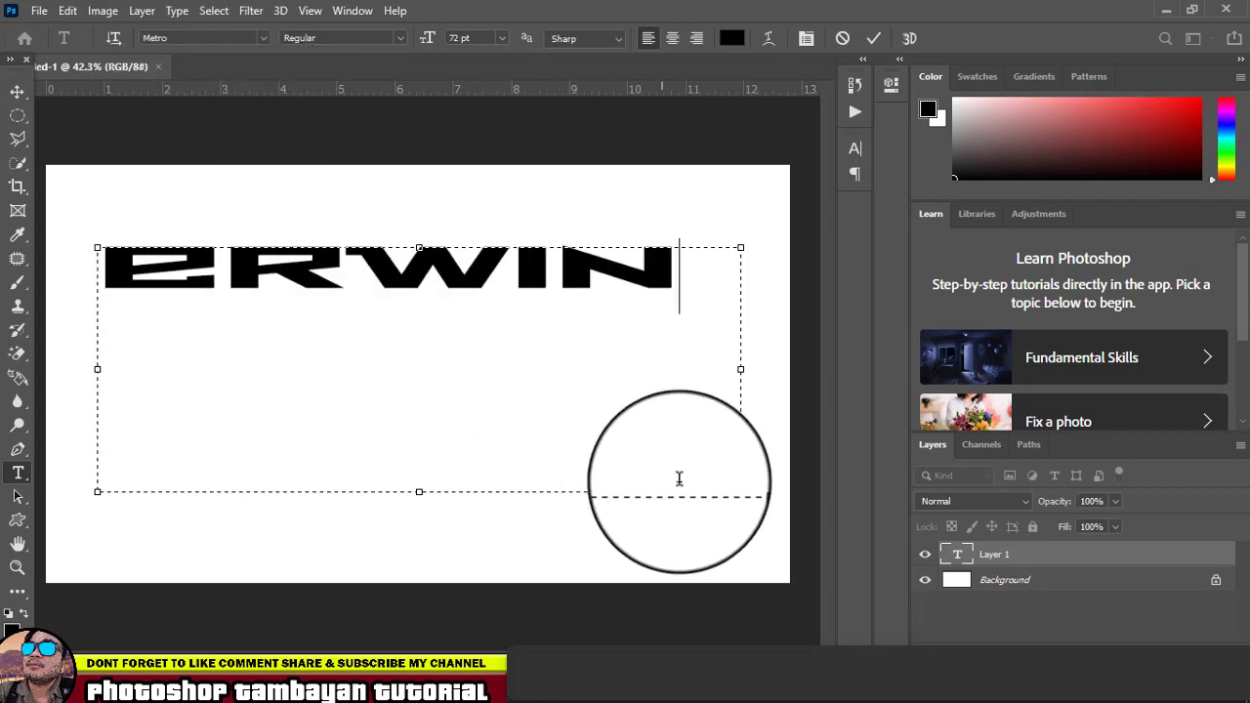
pyautogui.moveTo(740, 491)
pyautogui.mouseDown()
pyautogui.moveTo(738, 474)
pyautogui.moveTo(583, 312)
pyautogui.moveTo(684, 301)
pyautogui.mouseUp()
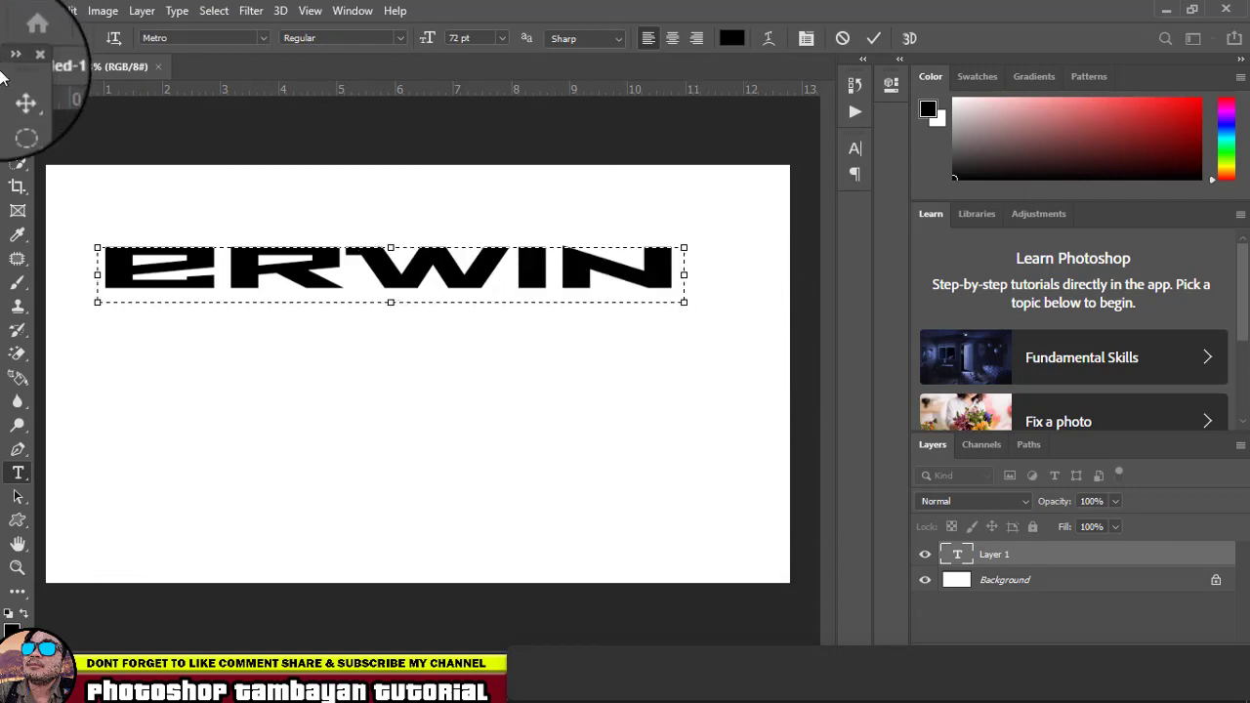
pyautogui.click(18, 91)
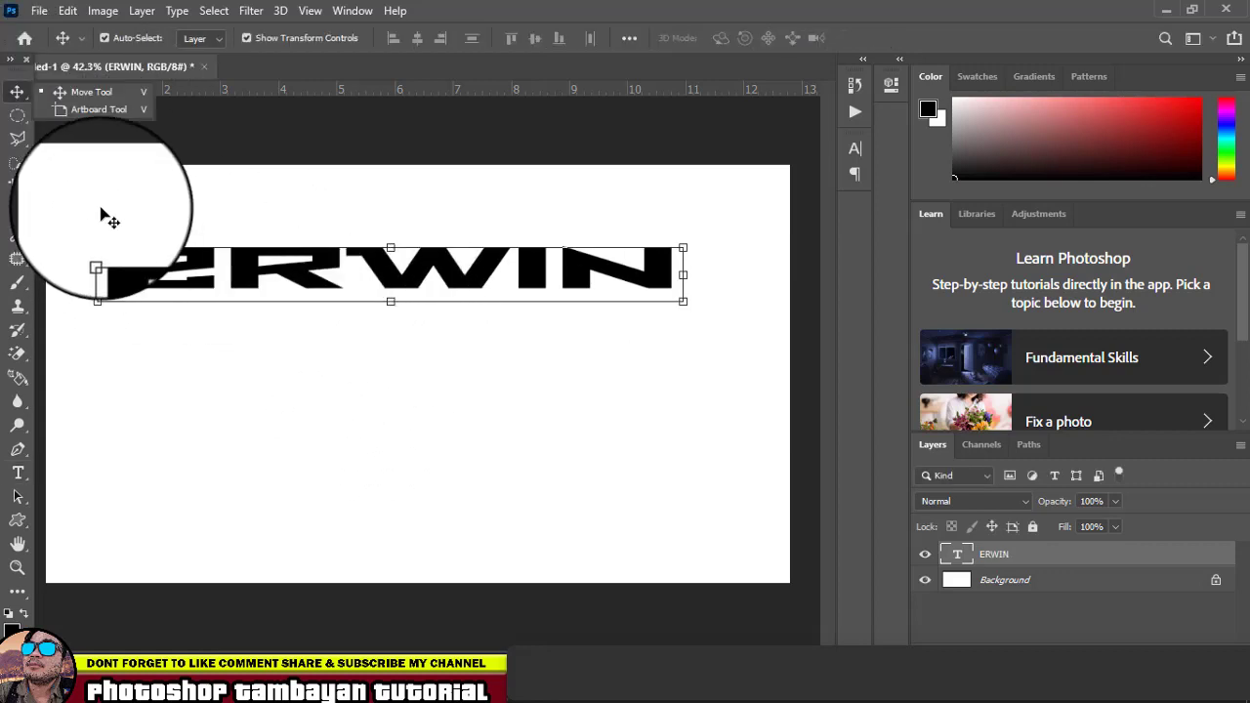
# Stretch ERWIN taller, move it toward the centre, and rasterize the type layer.
pyautogui.click(97, 76)
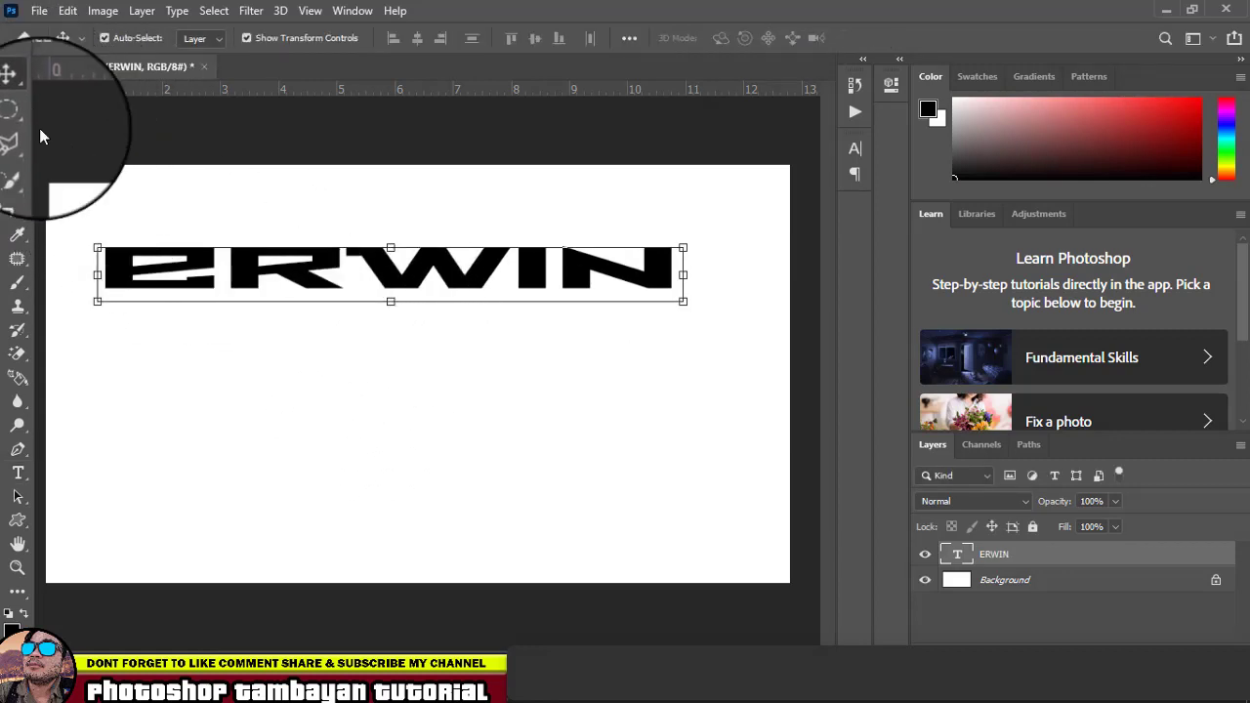
pyautogui.moveTo(400, 308); pyautogui.dragTo(399, 460)
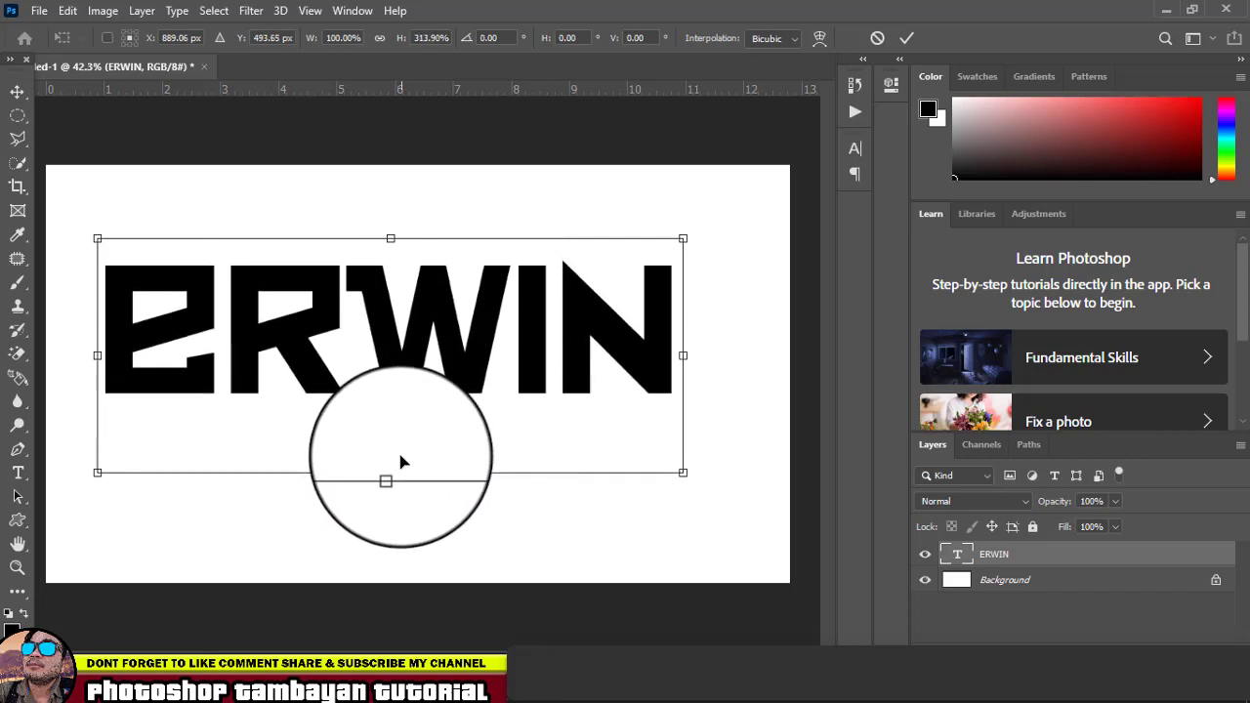
pyautogui.press('Return')
pyautogui.moveTo(445, 320); pyautogui.dragTo(454, 342)
pyautogui.click(391, 318)
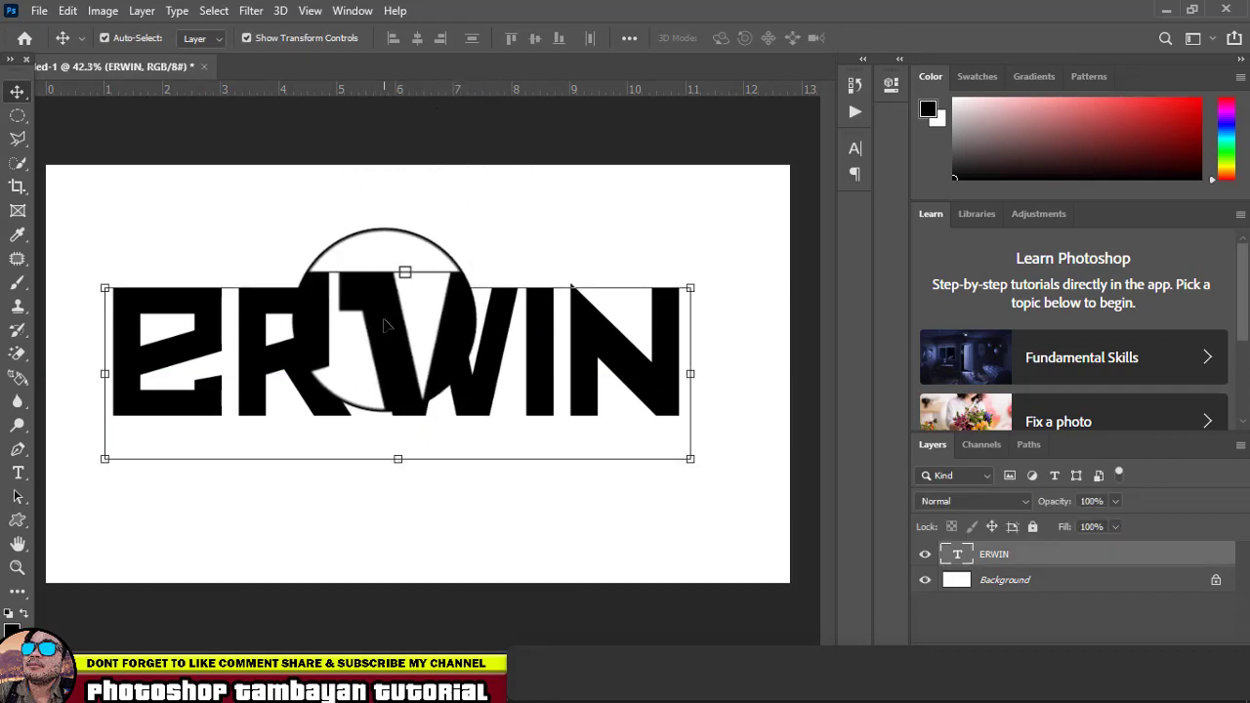
pyautogui.click(141, 11)
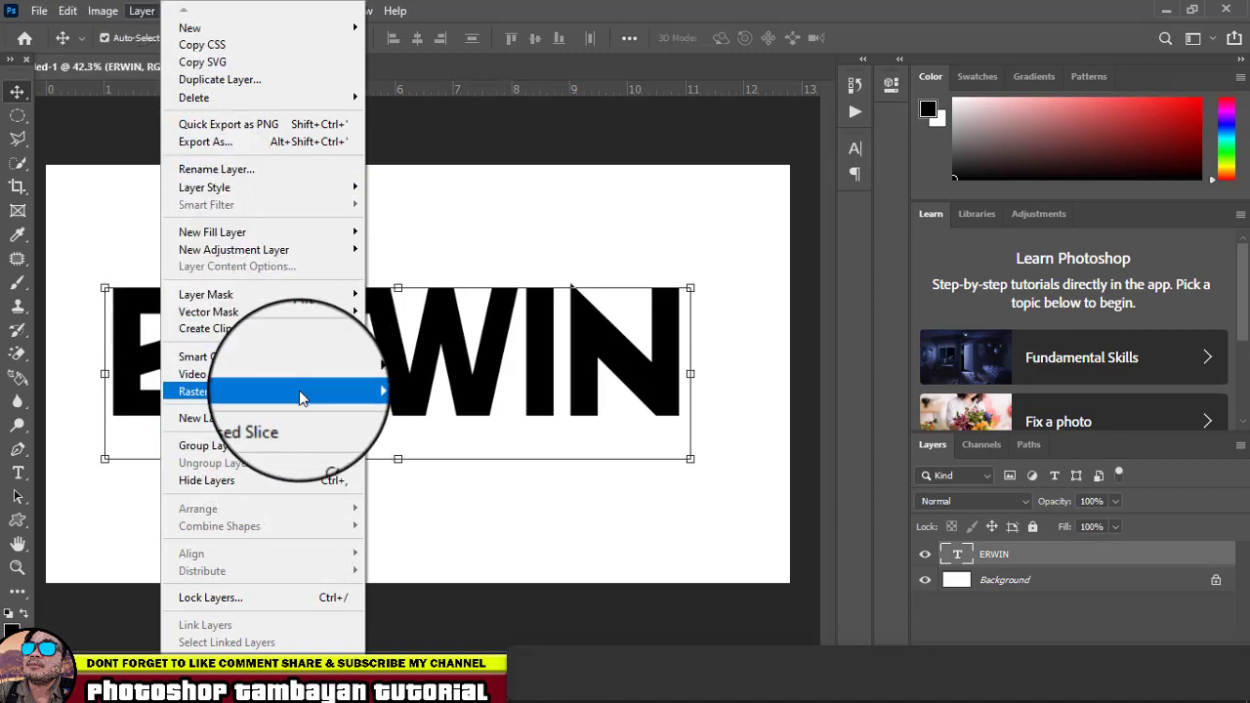
pyautogui.moveTo(234, 392)
pyautogui.click(388, 391)
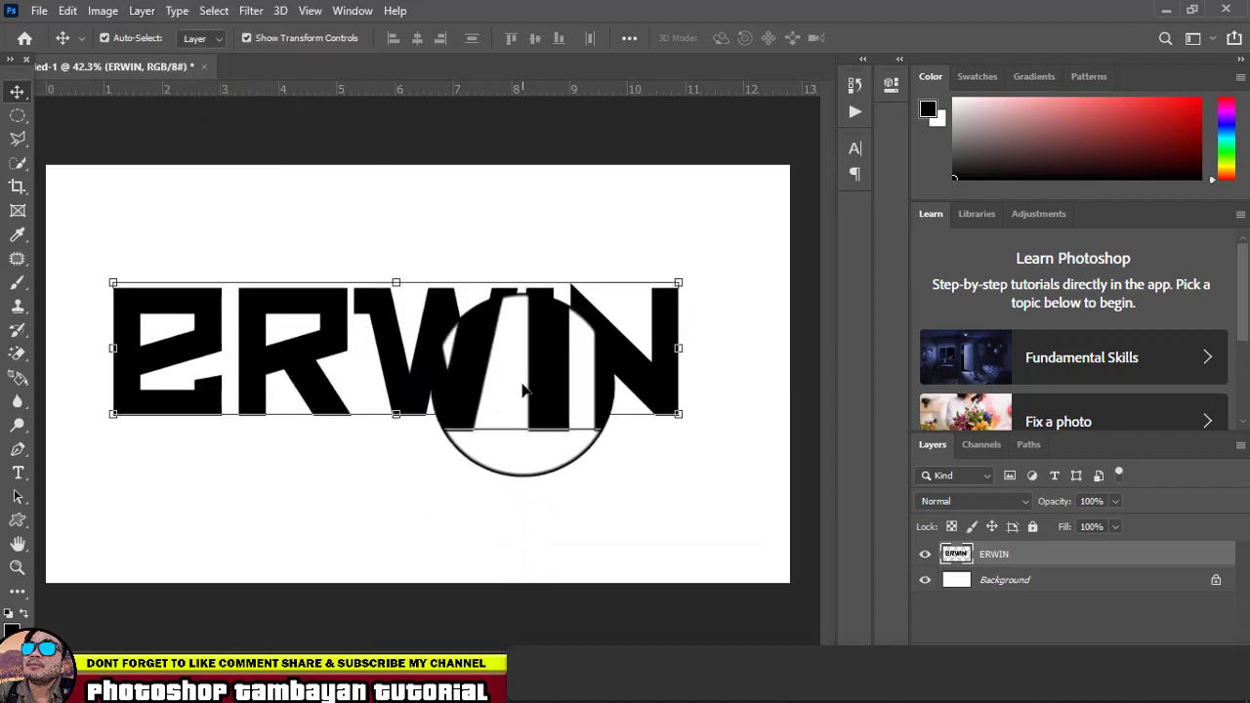
# Skew ERWIN's left end upward, taper it inward for a perspective slant, and recentre it.
pyautogui.moveTo(106, 285); pyautogui.dragTo(99, 282)
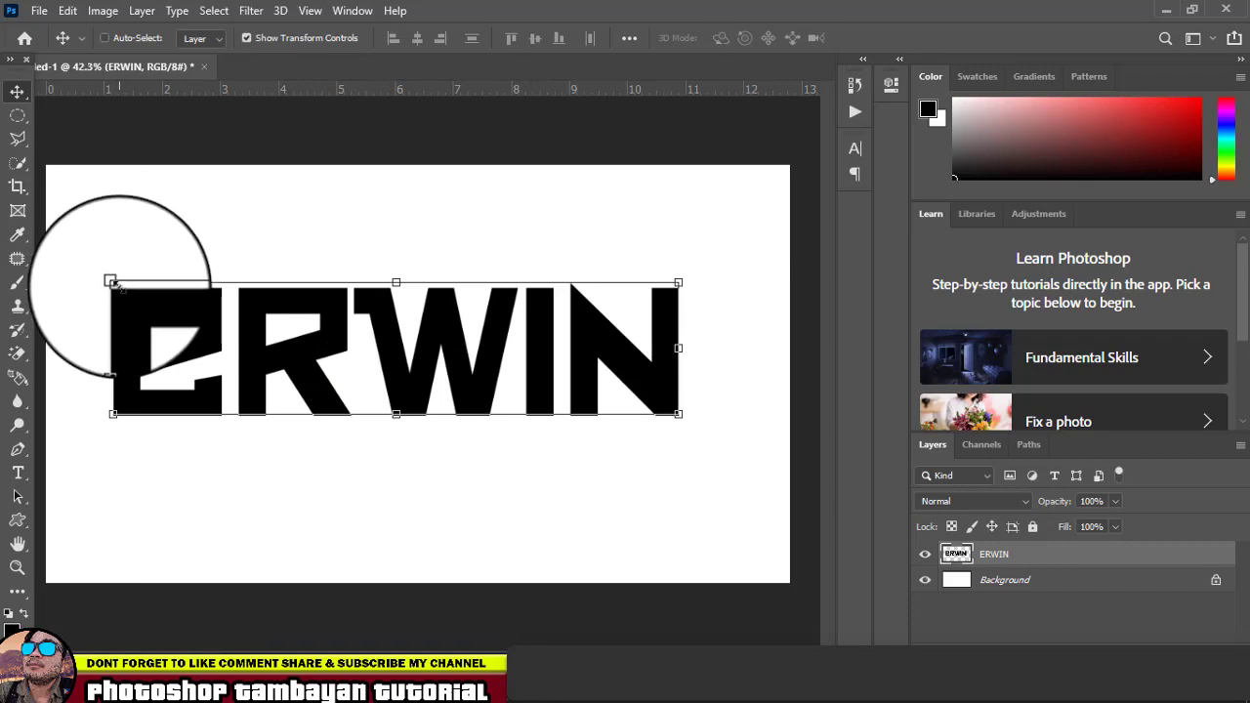
pyautogui.moveTo(115, 285)
pyautogui.mouseDown()
pyautogui.moveTo(116, 261)
pyautogui.moveTo(113, 284)
pyautogui.mouseUp()
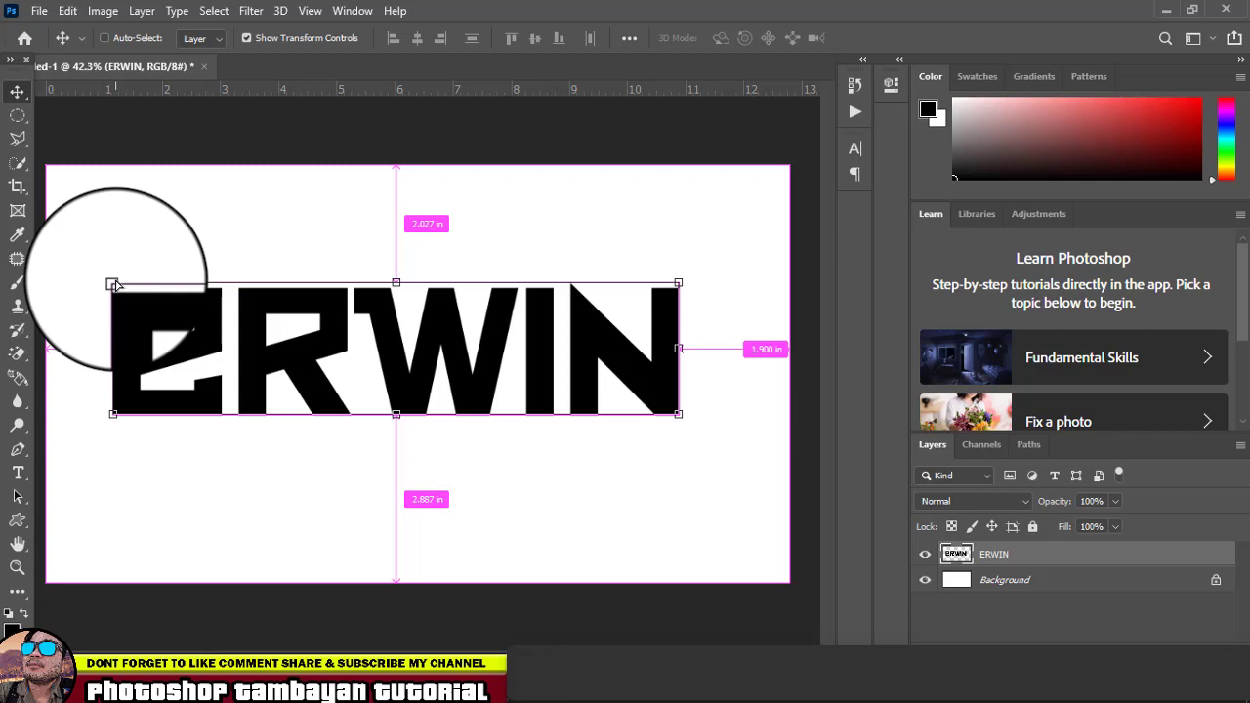
pyautogui.moveTo(114, 284); pyautogui.dragTo(115, 239)
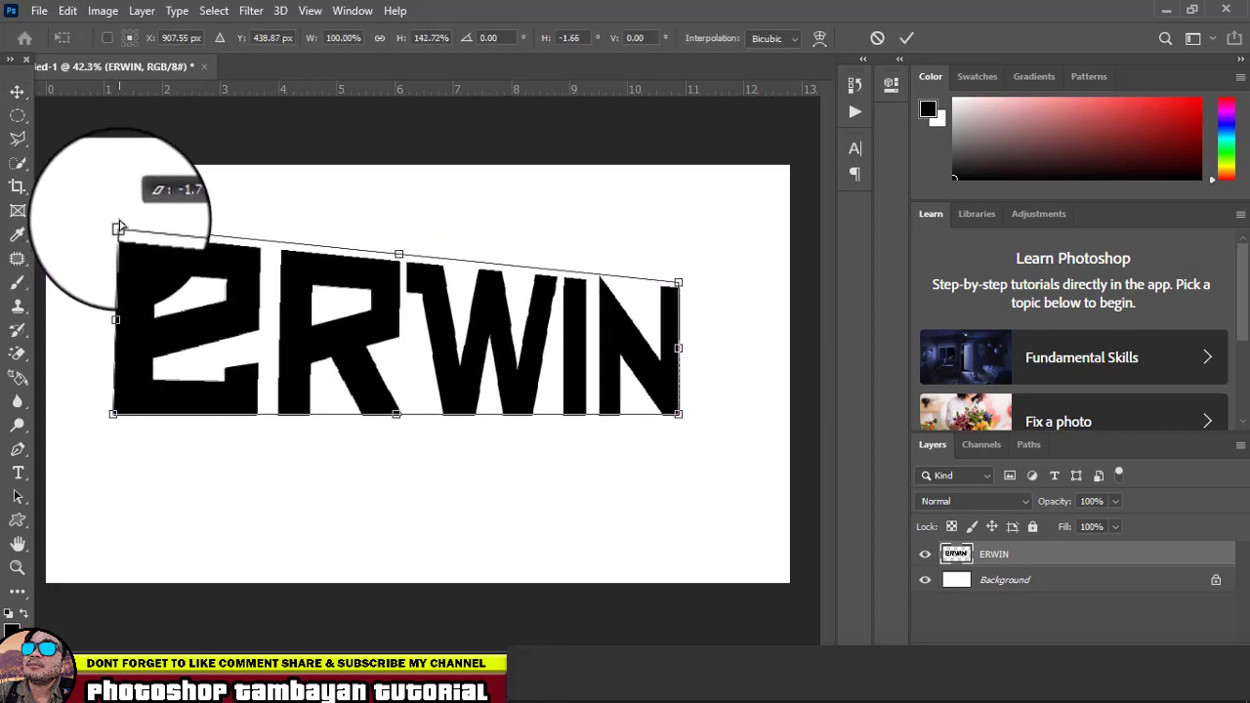
pyautogui.moveTo(117, 241)
pyautogui.mouseDown()
pyautogui.moveTo(130, 204)
pyautogui.moveTo(115, 213)
pyautogui.mouseUp()
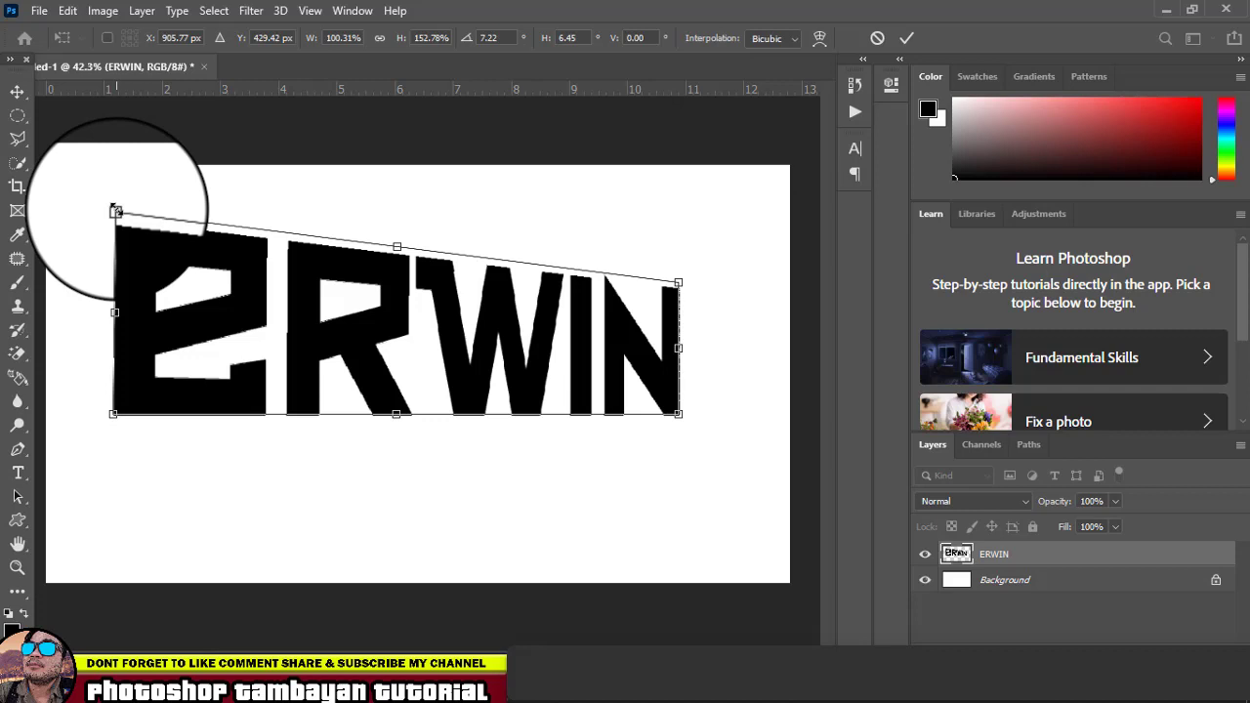
pyautogui.press('Return')
pyautogui.moveTo(112, 213)
pyautogui.mouseDown()
pyautogui.moveTo(200, 274)
pyautogui.moveTo(176, 283)
pyautogui.mouseUp()
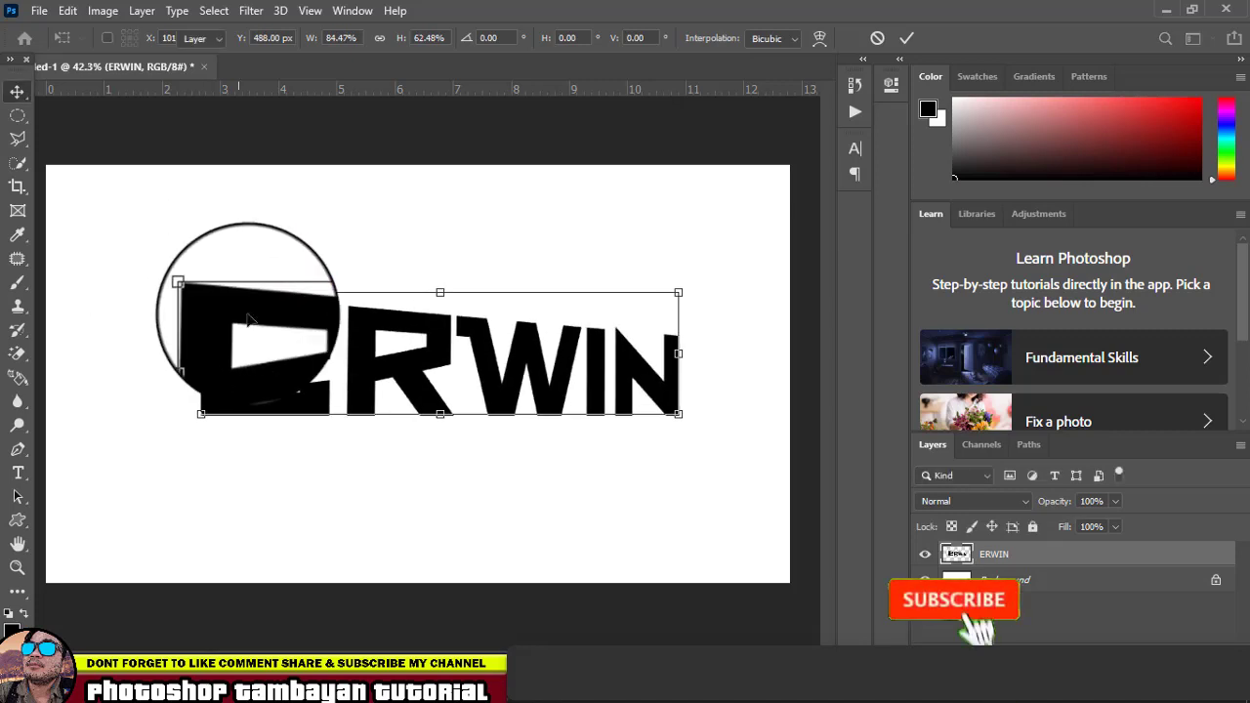
pyautogui.press('Return')
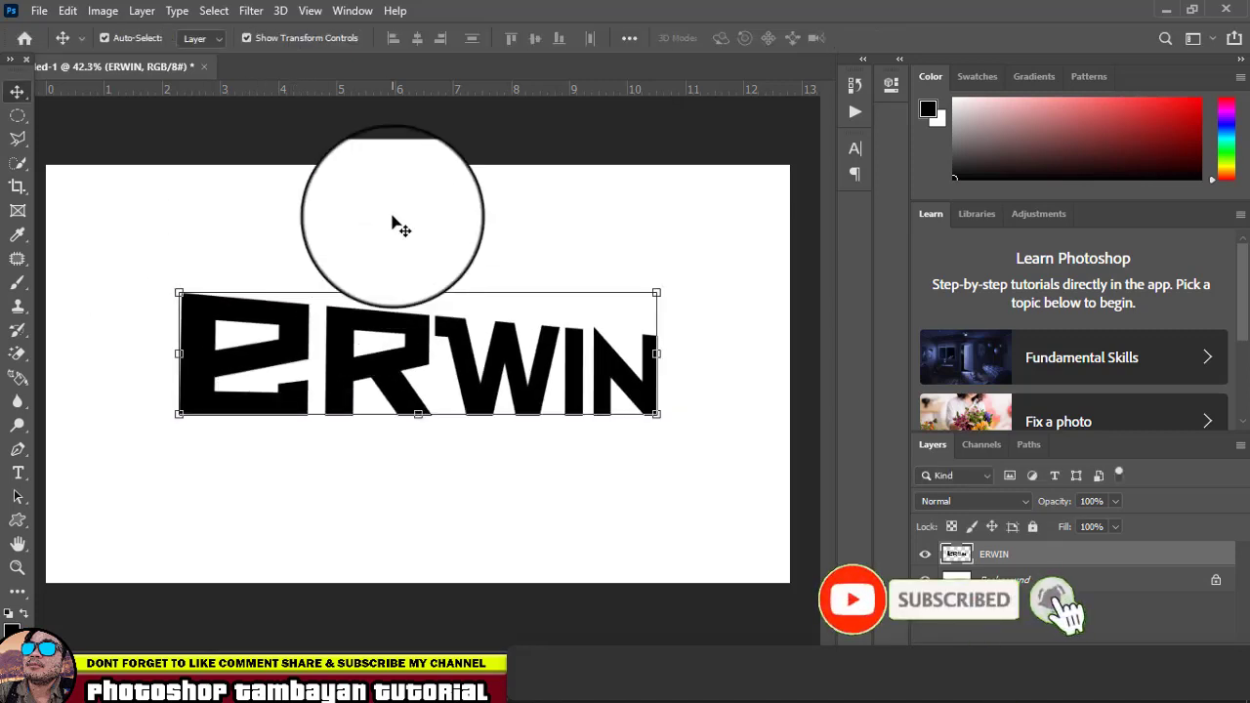
pyautogui.moveTo(424, 345); pyautogui.dragTo(424, 339)
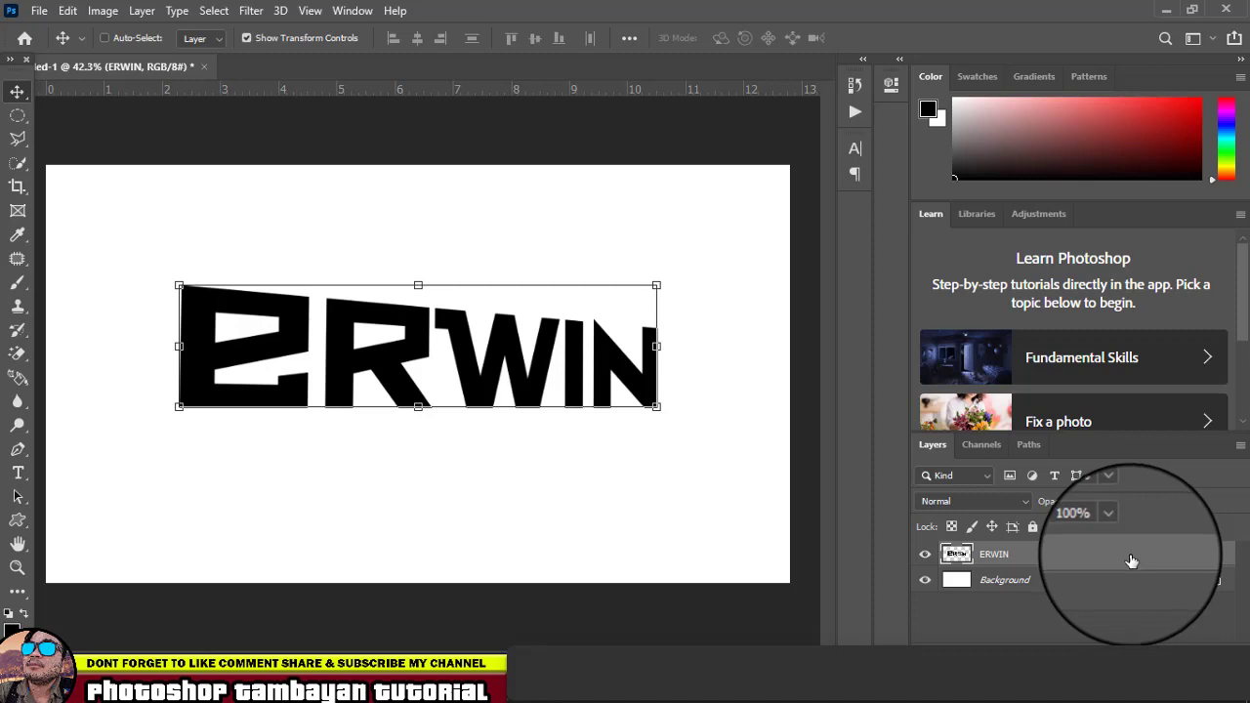
# Duplicate ERWIN and flip the copy below the baseline, skewed off to the right.
pyautogui.hotkey('ctrl', 'j')
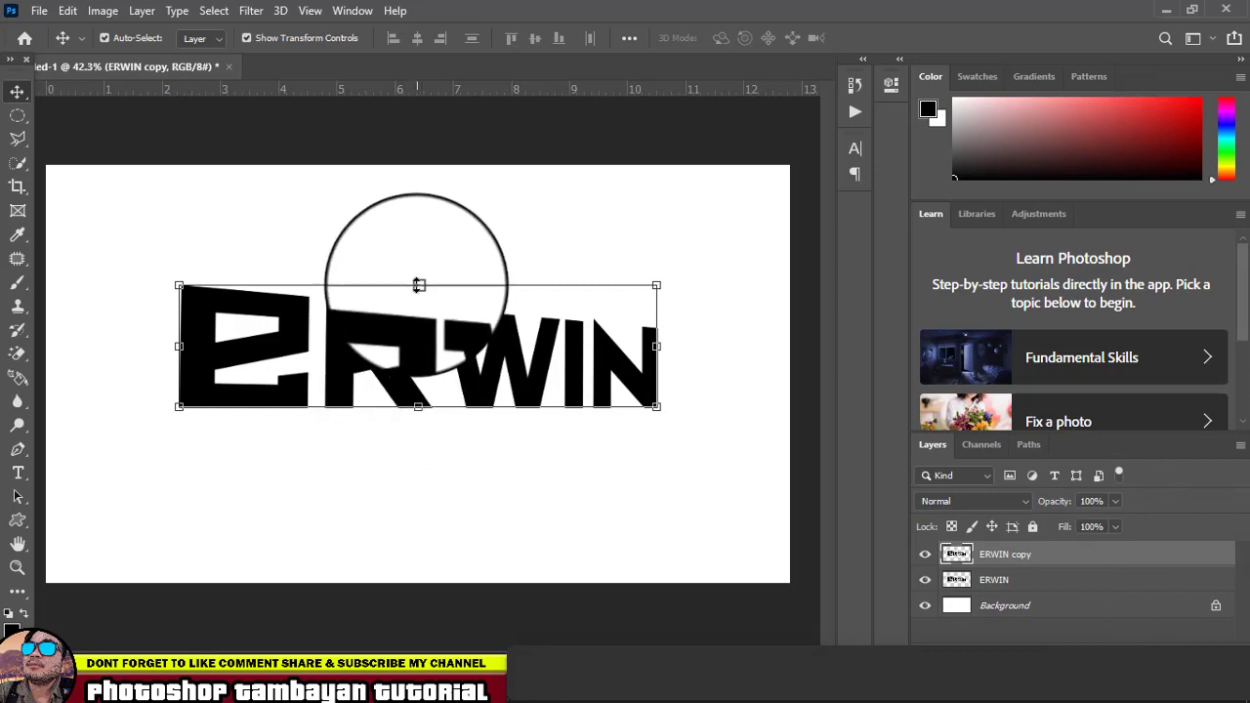
pyautogui.moveTo(418, 284)
pyautogui.mouseDown()
pyautogui.moveTo(260, 279)
pyautogui.moveTo(231, 341)
pyautogui.moveTo(244, 298)
pyautogui.moveTo(451, 286)
pyautogui.moveTo(436, 303)
pyautogui.moveTo(419, 289)
pyautogui.moveTo(159, 287)
pyautogui.moveTo(419, 275)
pyautogui.moveTo(176, 290)
pyautogui.moveTo(210, 369)
pyautogui.mouseUp()
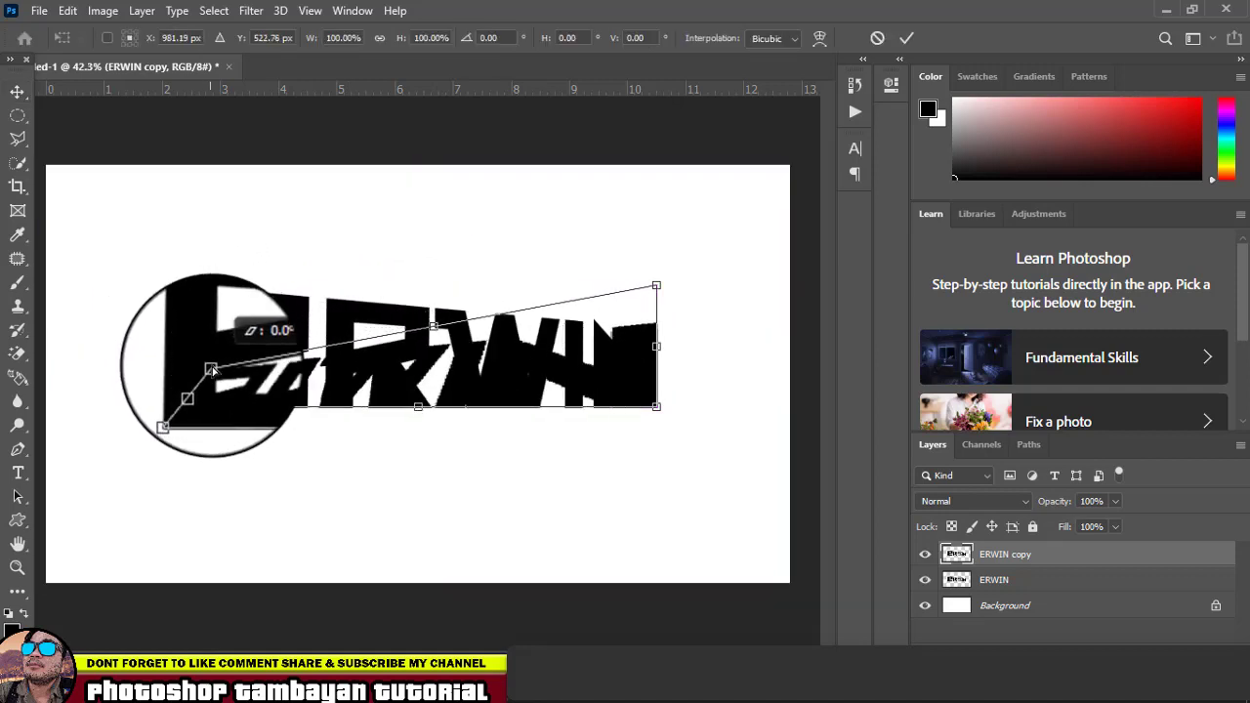
pyautogui.hotkey('ctrl', 'z')
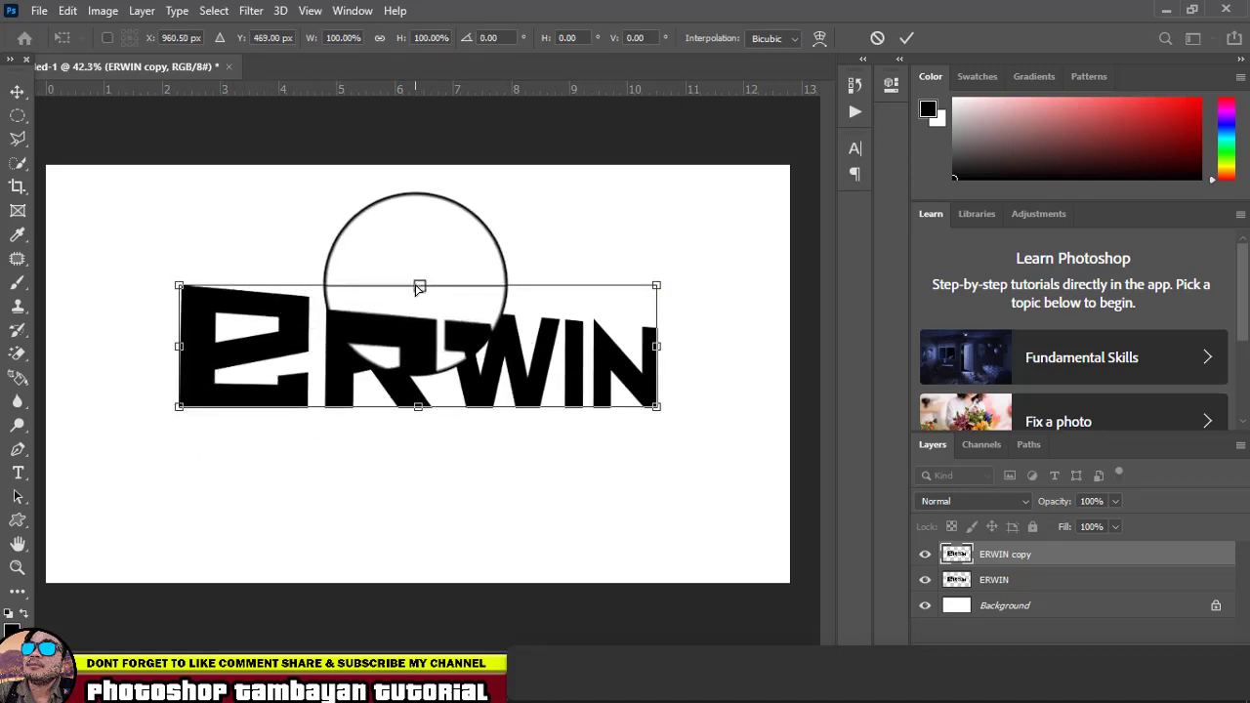
pyautogui.moveTo(418, 288)
pyautogui.mouseDown()
pyautogui.moveTo(448, 457)
pyautogui.moveTo(537, 447)
pyautogui.moveTo(567, 468)
pyautogui.moveTo(569, 446)
pyautogui.moveTo(549, 457)
pyautogui.mouseUp()
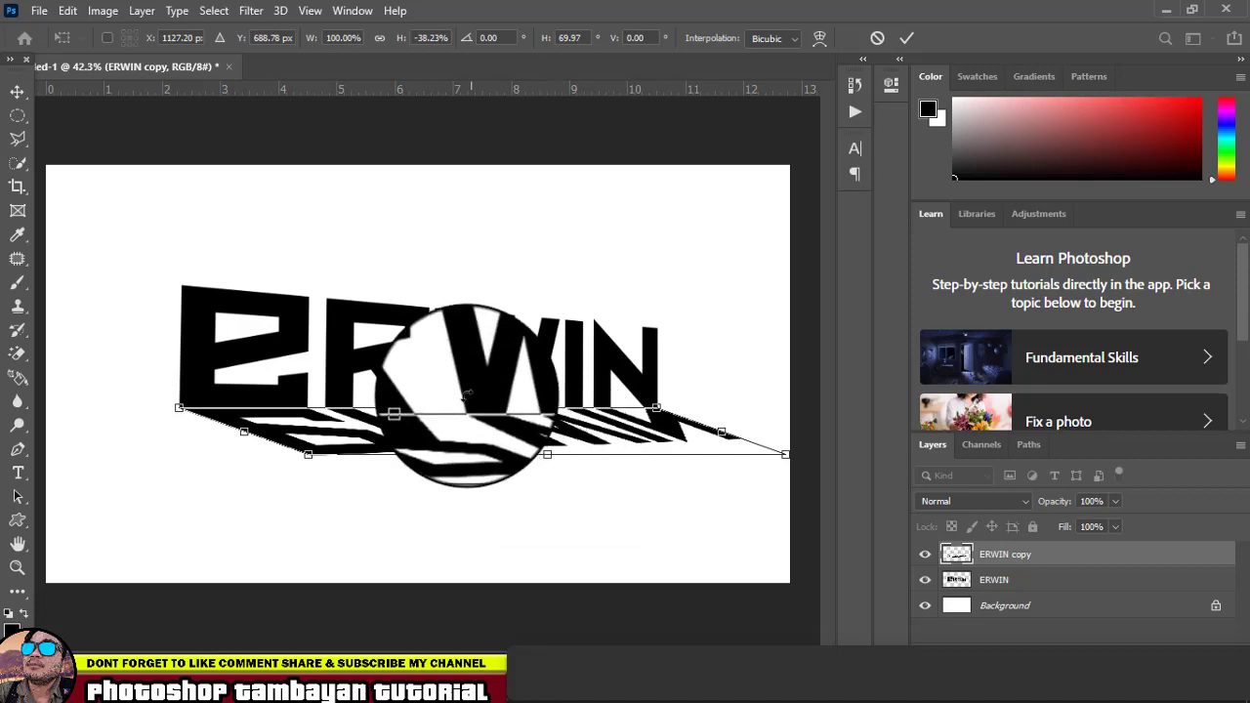
pyautogui.press('Return')
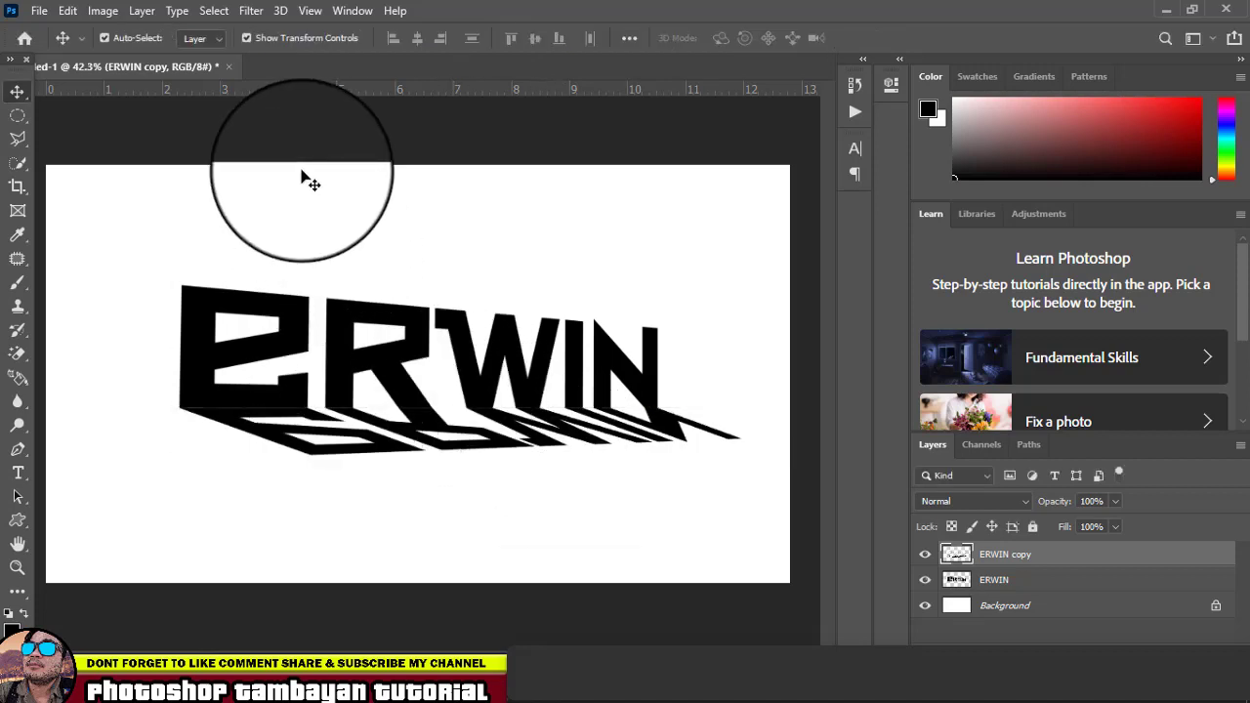
# Zoom in on the letter base and nudge the reflection layer up slightly.
pyautogui.click(244, 467)
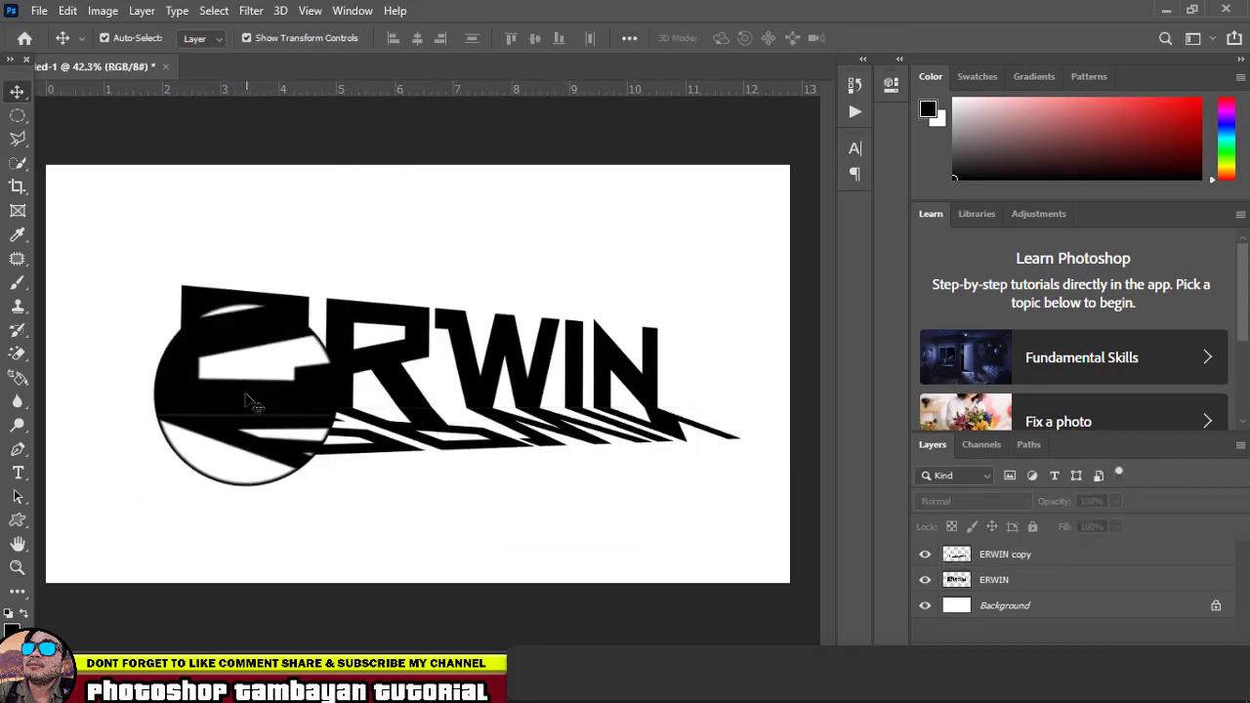
pyautogui.scroll(2, 244, 464)
pyautogui.scroll(2, 239, 449)
pyautogui.scroll(1, 253, 390)
pyautogui.scroll(1, 278, 326)
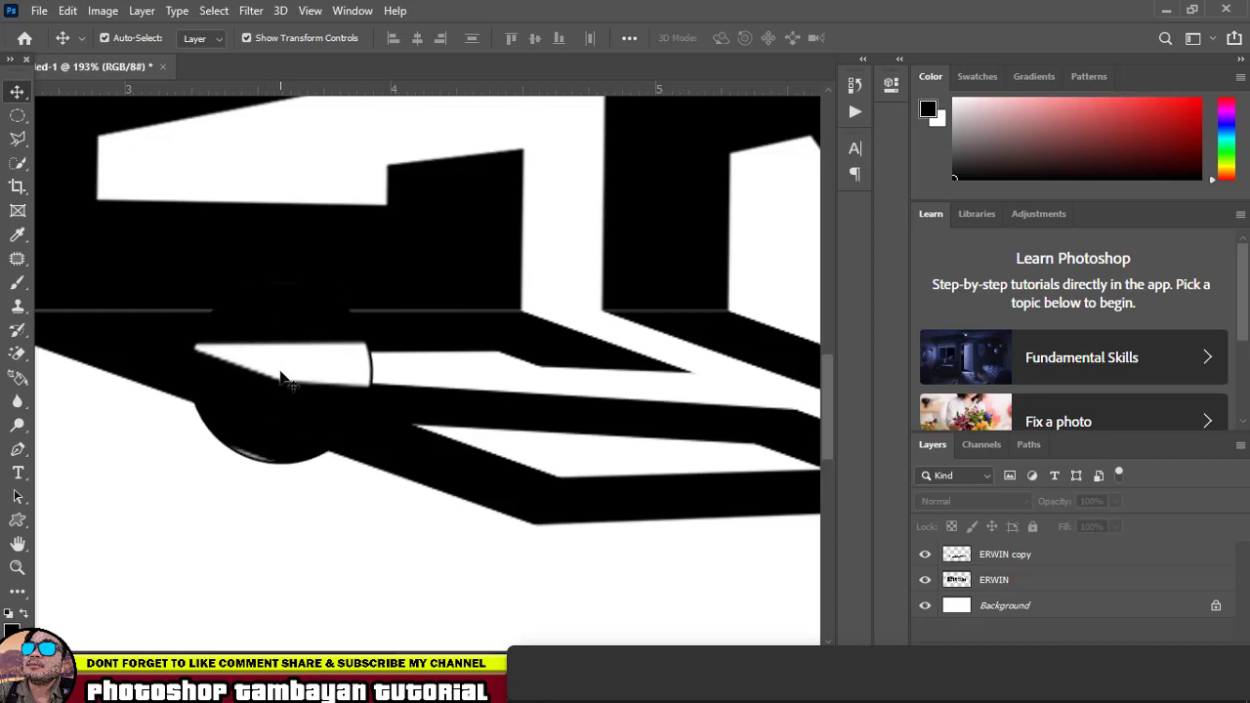
pyautogui.click(303, 344)
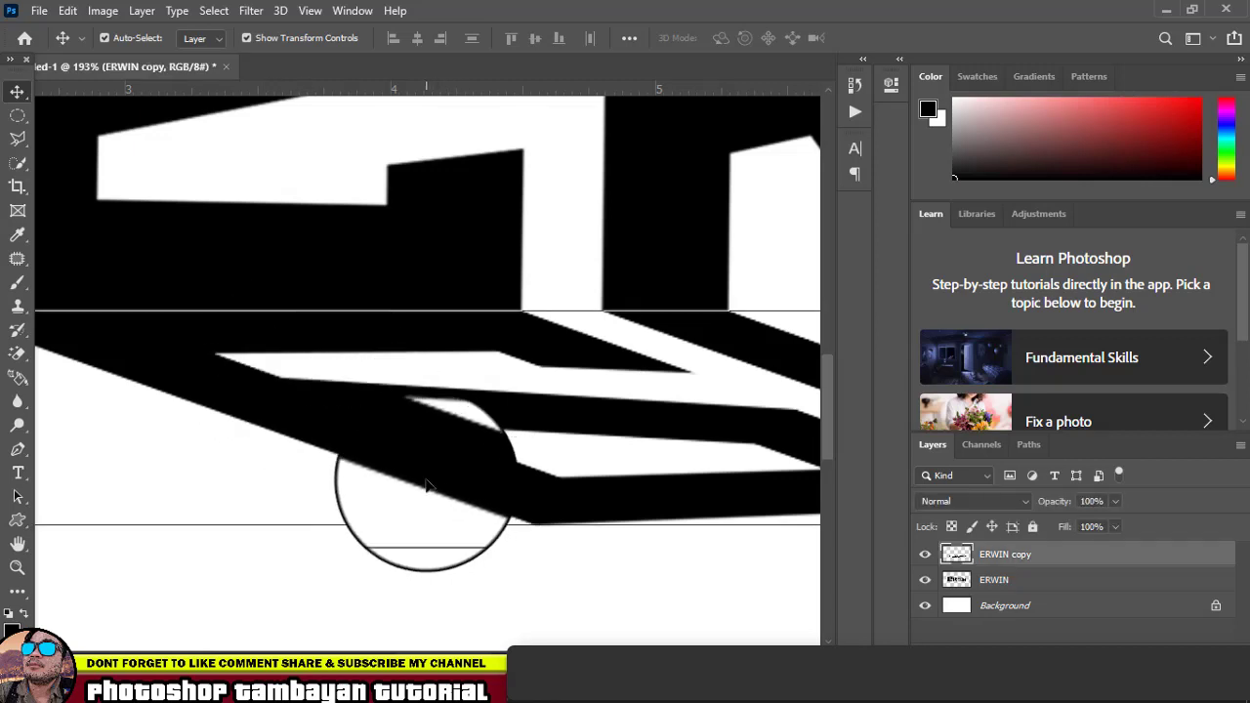
pyautogui.press('Up')
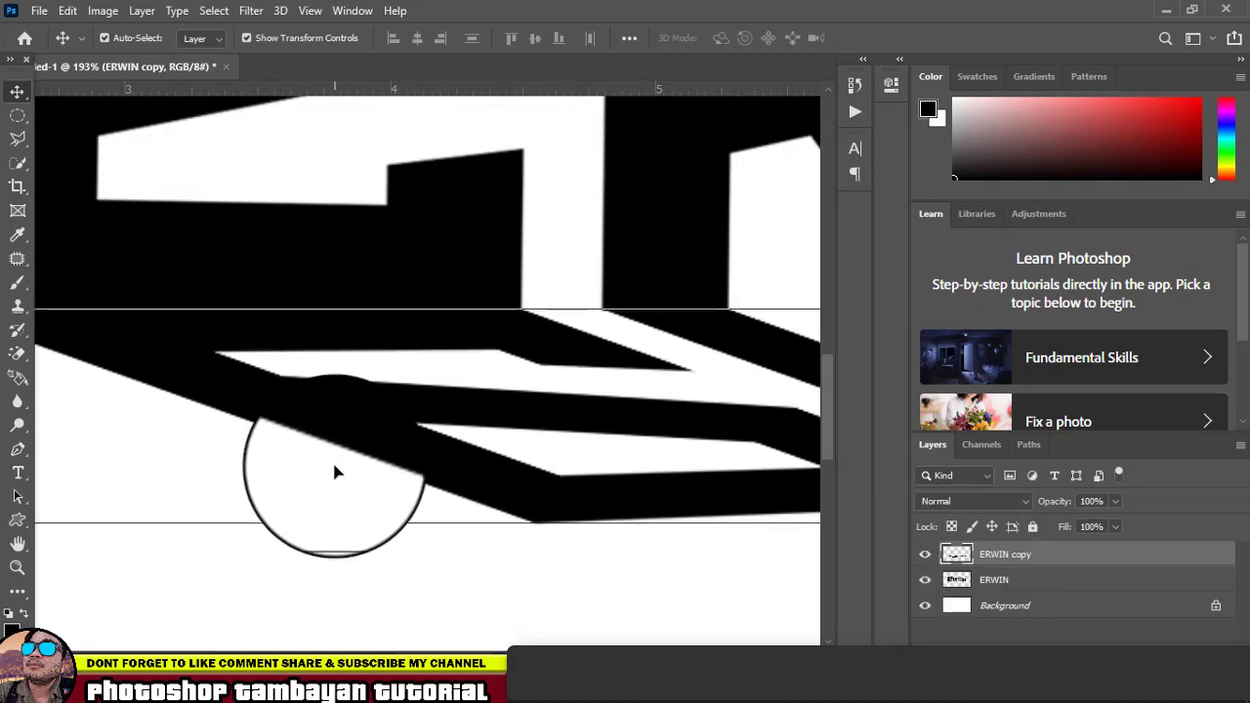
pyautogui.press('Up')
# Shift the reflection a few pixels left to meet the letters, then fit the view.
pyautogui.click(391, 584)
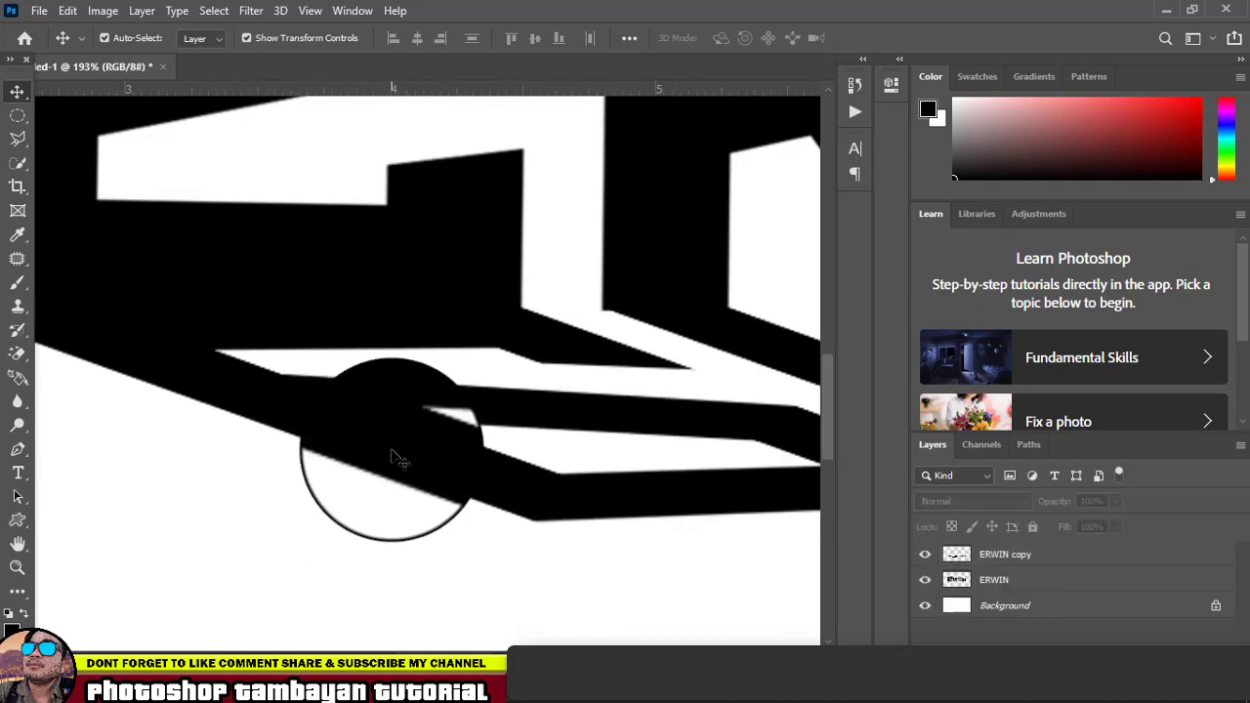
pyautogui.click(398, 461)
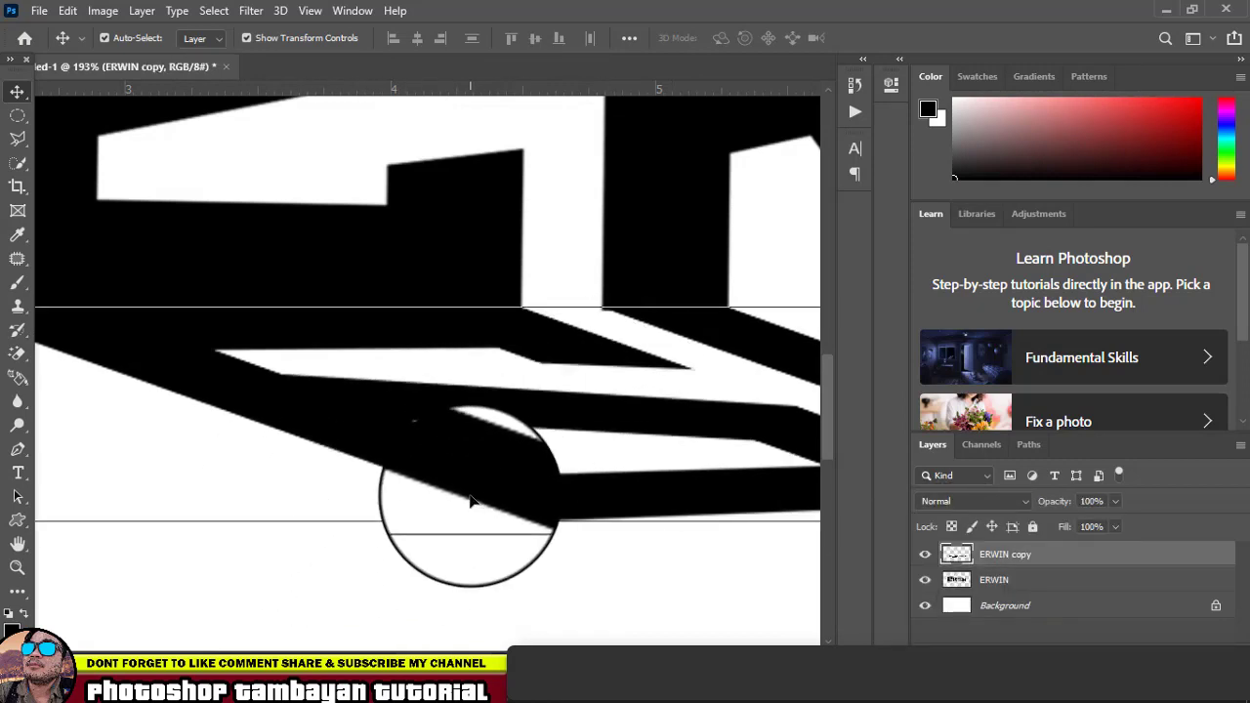
pyautogui.hotkey('shift', 'Left')
pyautogui.hotkey('shift', 'Left')
pyautogui.hotkey('shift', 'Left')
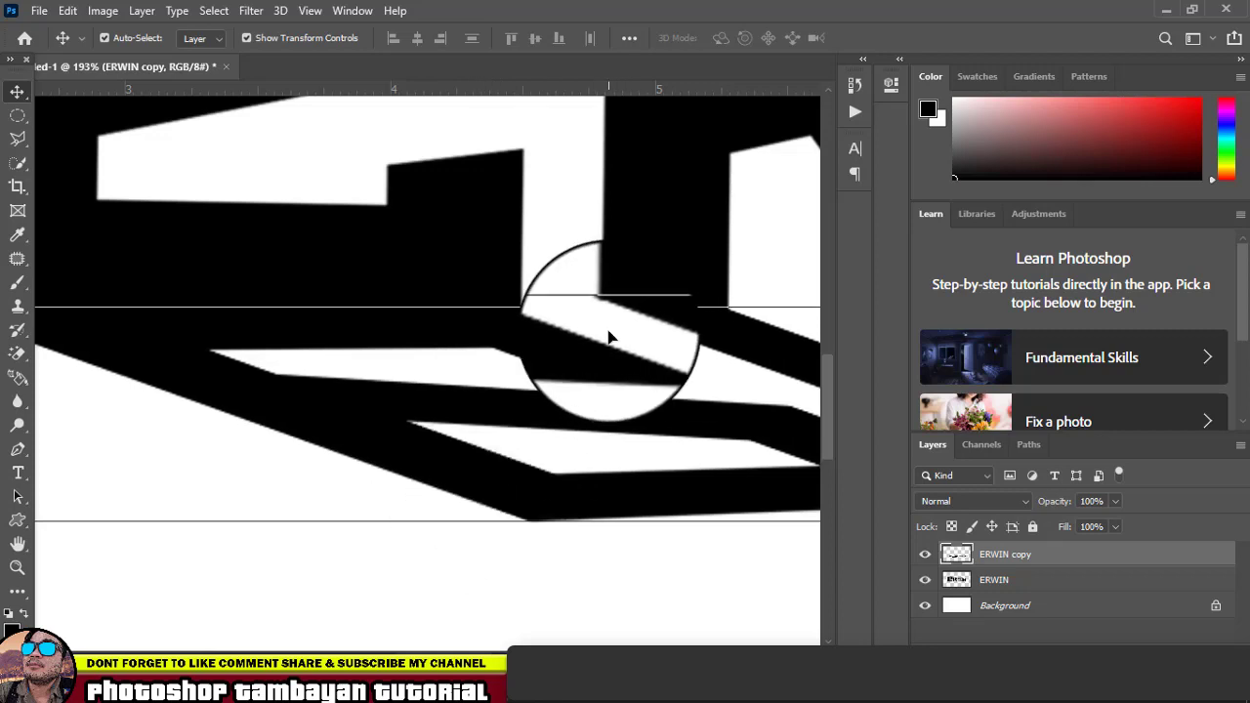
pyautogui.moveTo(615, 322); pyautogui.dragTo(611, 322)
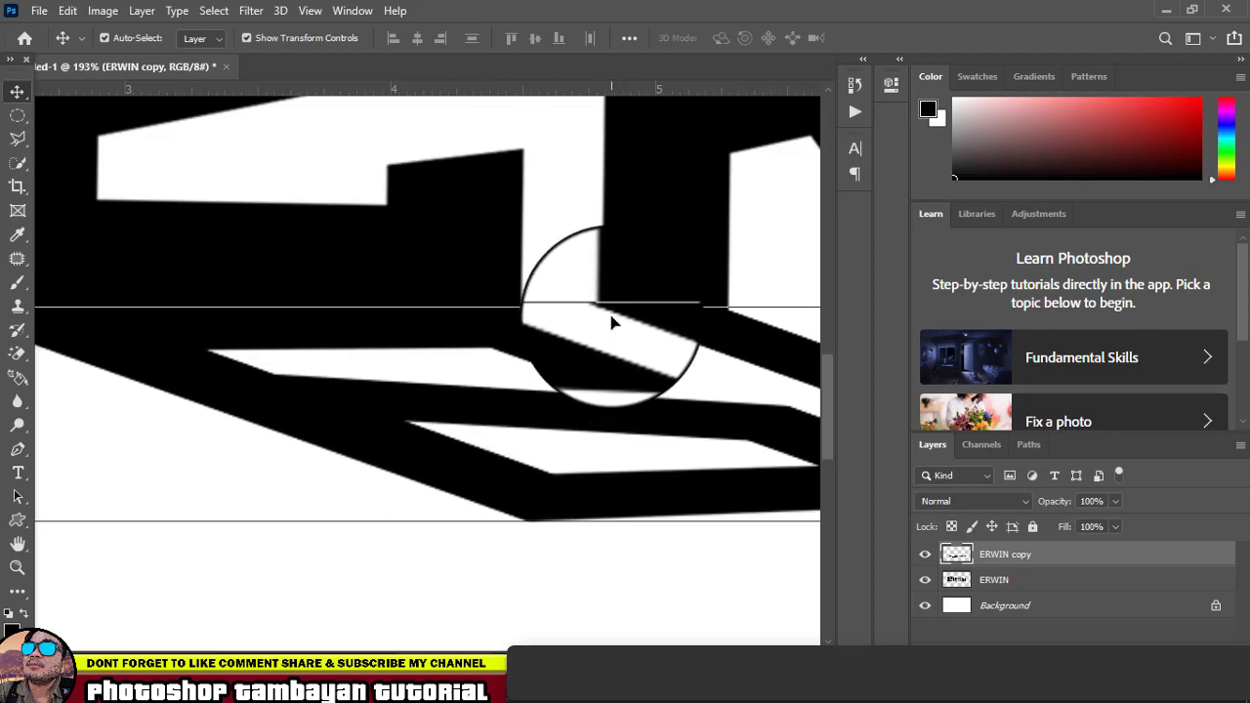
pyautogui.click(259, 486)
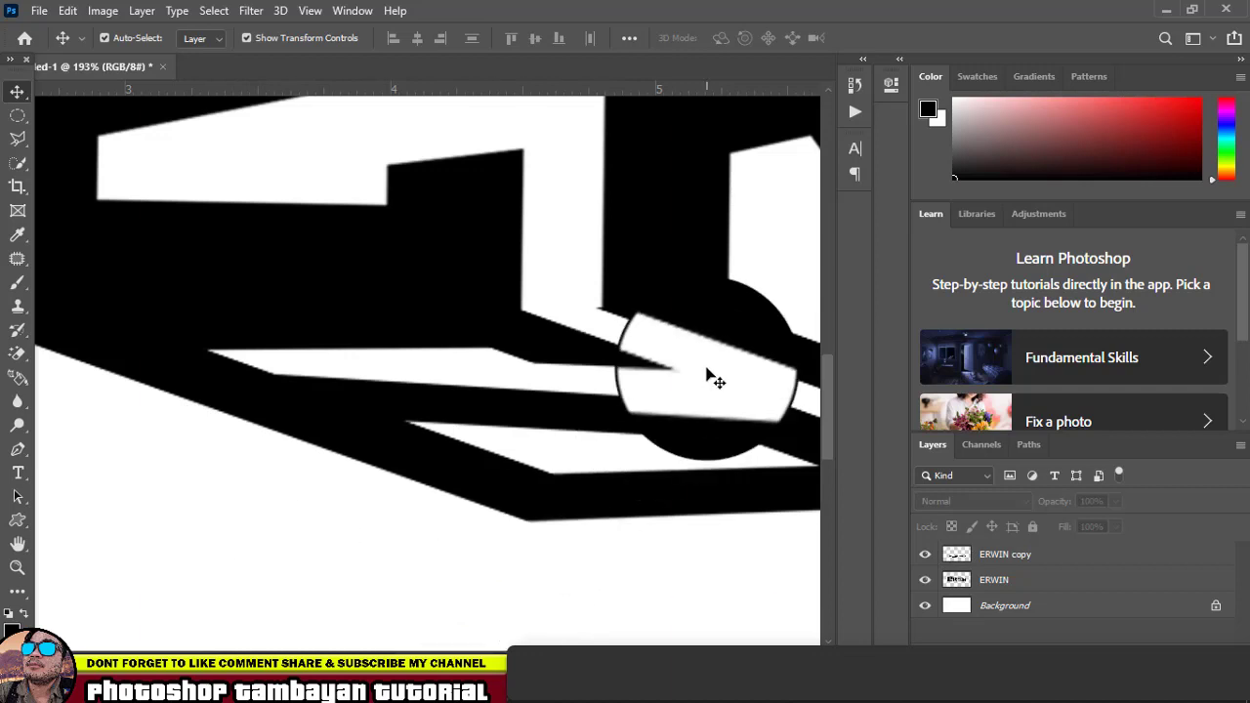
pyautogui.click(712, 379)
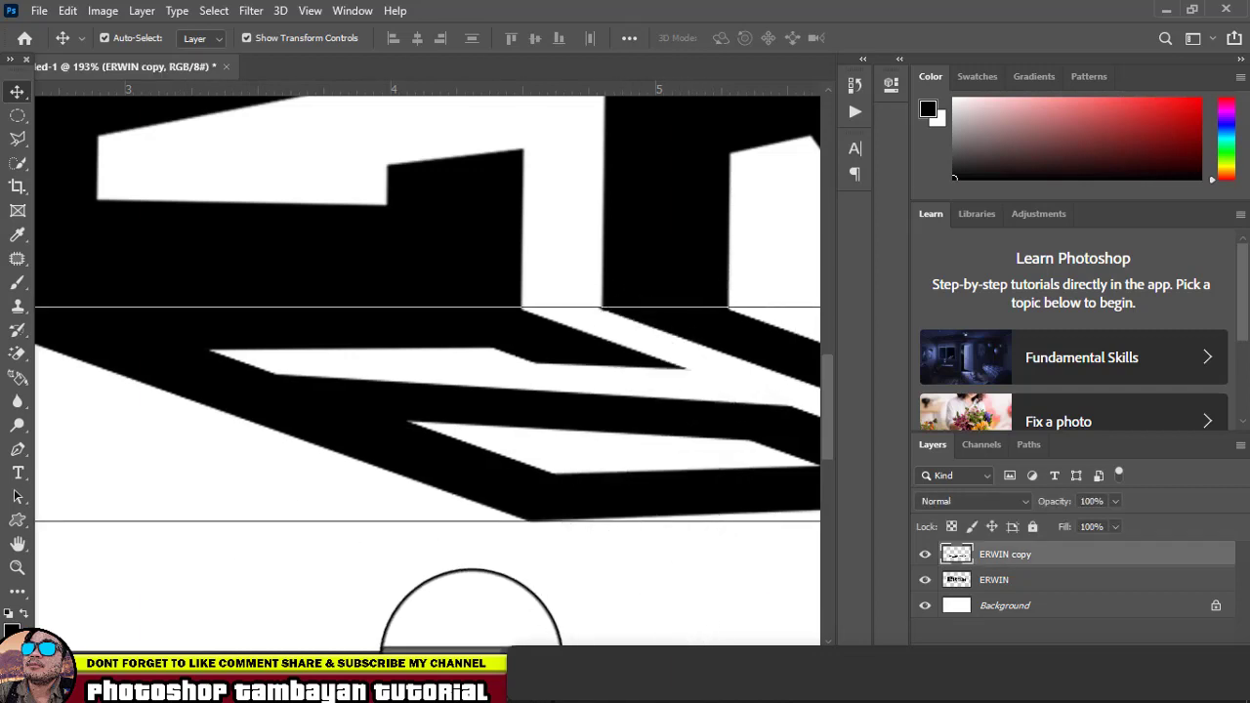
pyautogui.hscroll(-2, 420, 595)
pyautogui.hscroll(-2, 371, 547)
pyautogui.click(257, 401)
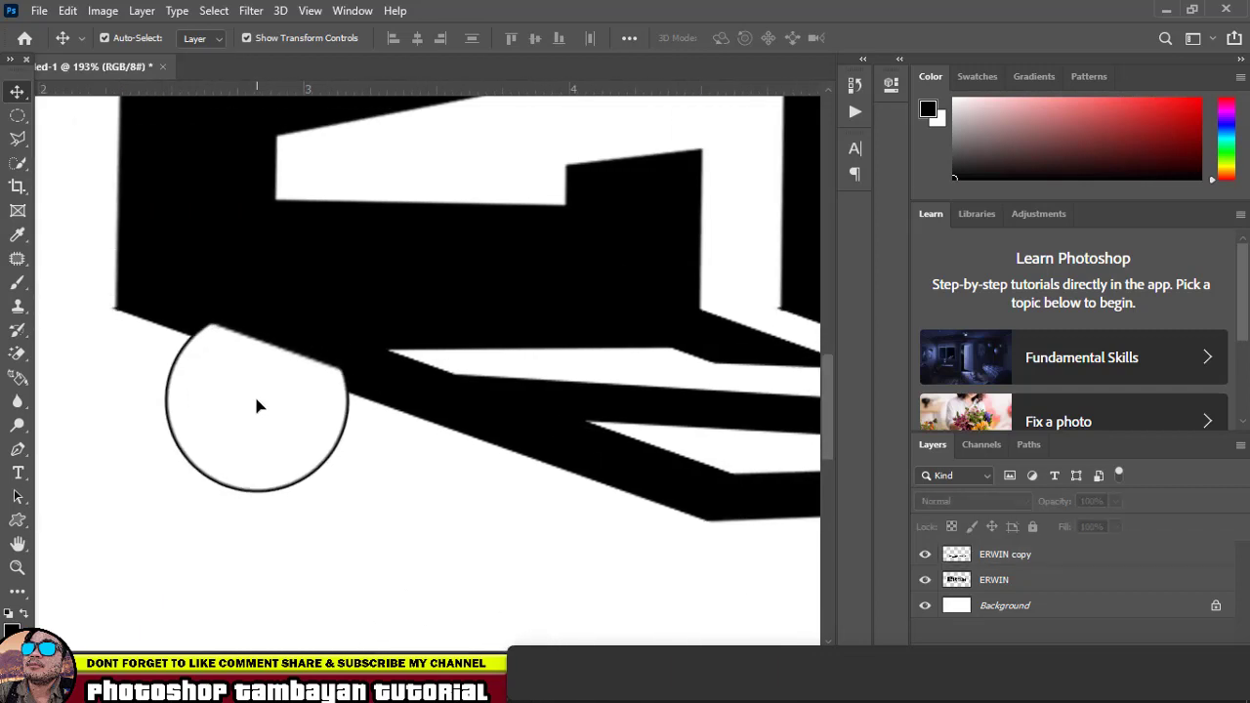
pyautogui.hotkey('ctrl', '0')
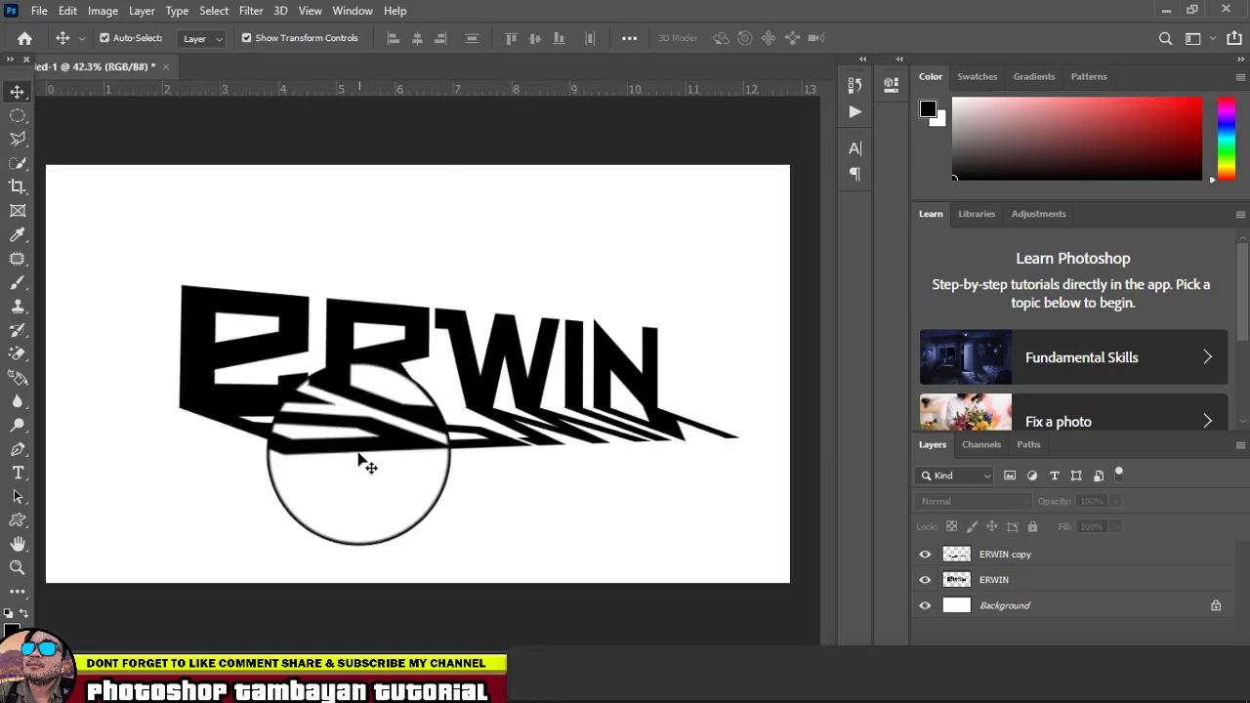
# Lower the ERWIN copy reflection layer's opacity to 45%.
pyautogui.click(429, 441)
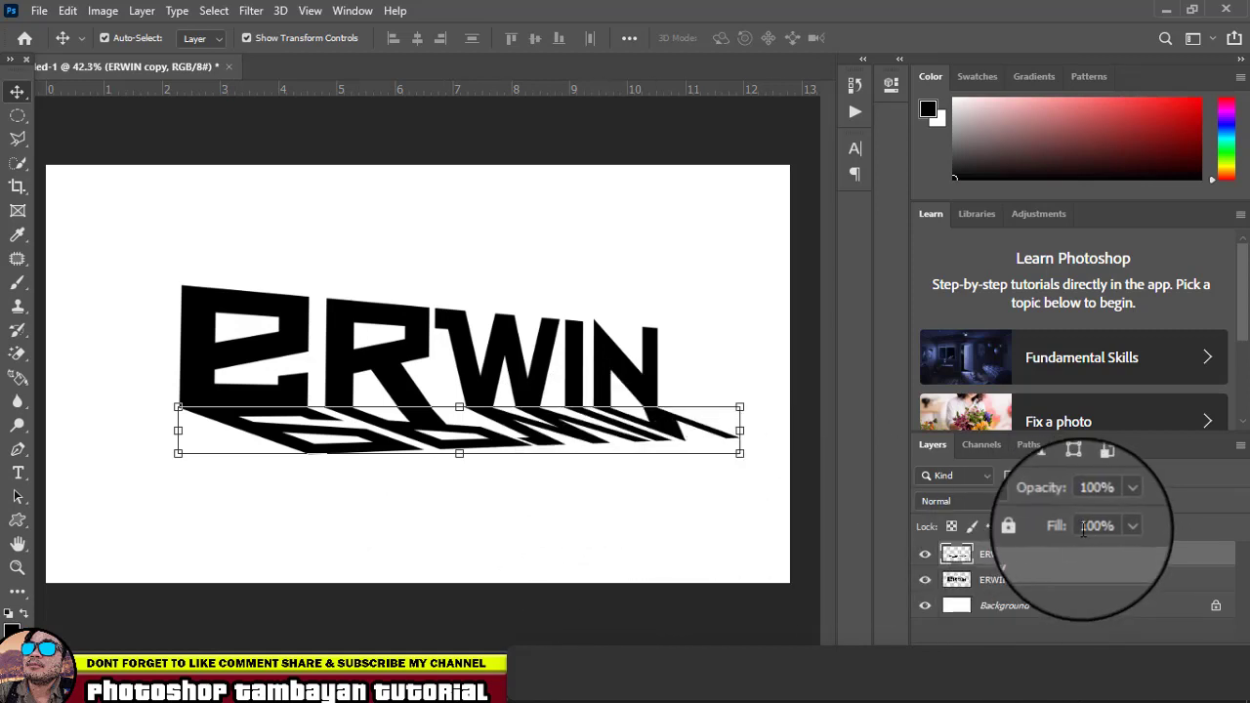
pyautogui.click(1106, 501)
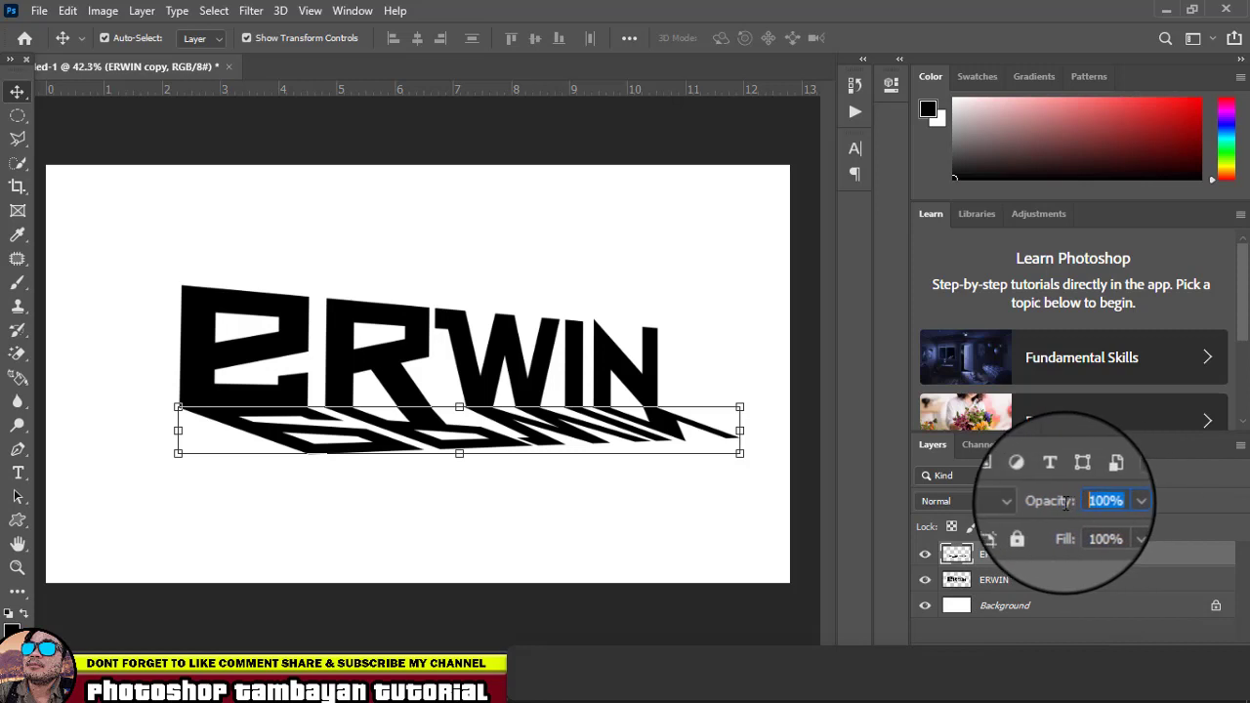
pyautogui.write('25')
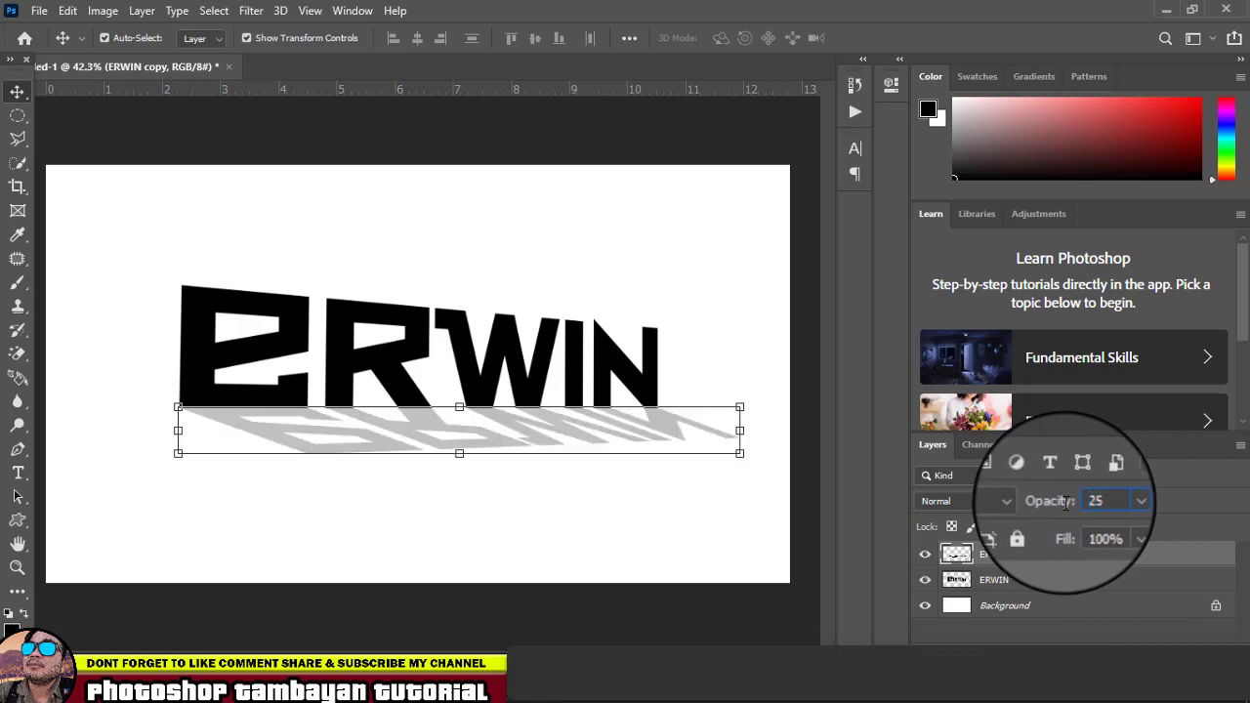
pyautogui.press('Return')
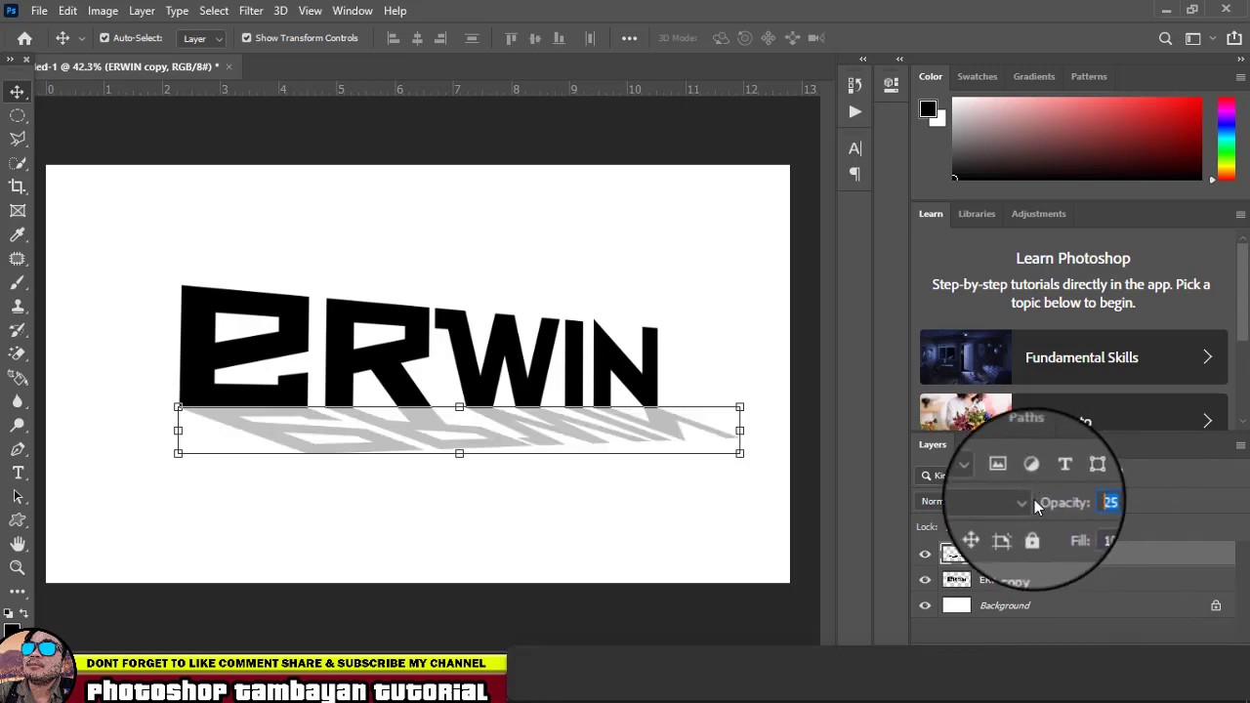
pyautogui.write('45')
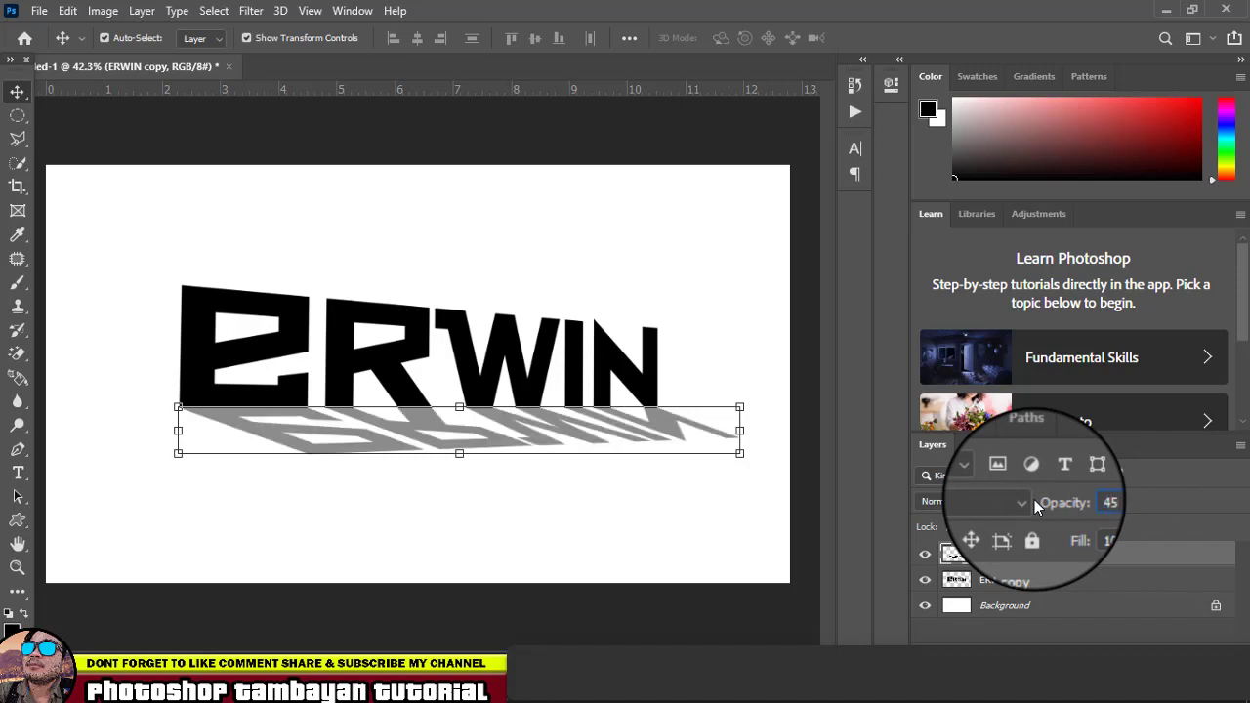
pyautogui.click(525, 259)
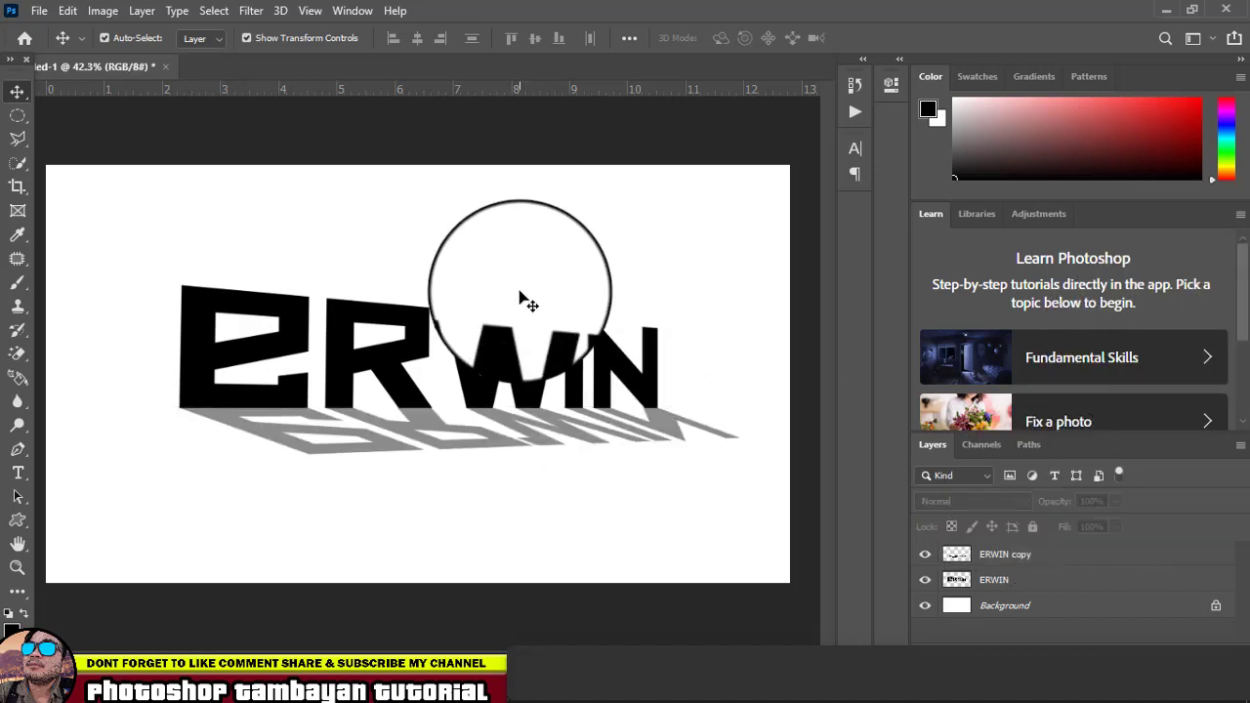
# Move ERWIN and its shadow together slightly left and down, then select the Background layer.
pyautogui.click(1040, 583)
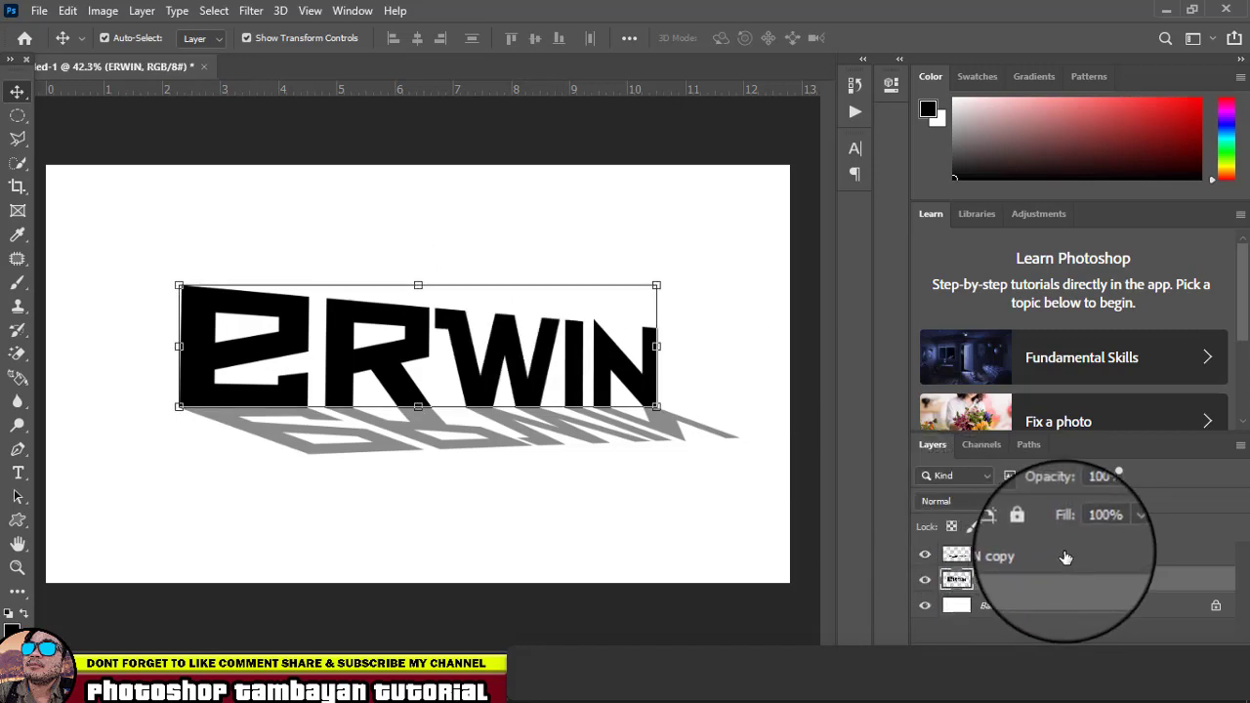
pyautogui.keyDown('shift'); pyautogui.click(1065, 558); pyautogui.keyUp('shift')
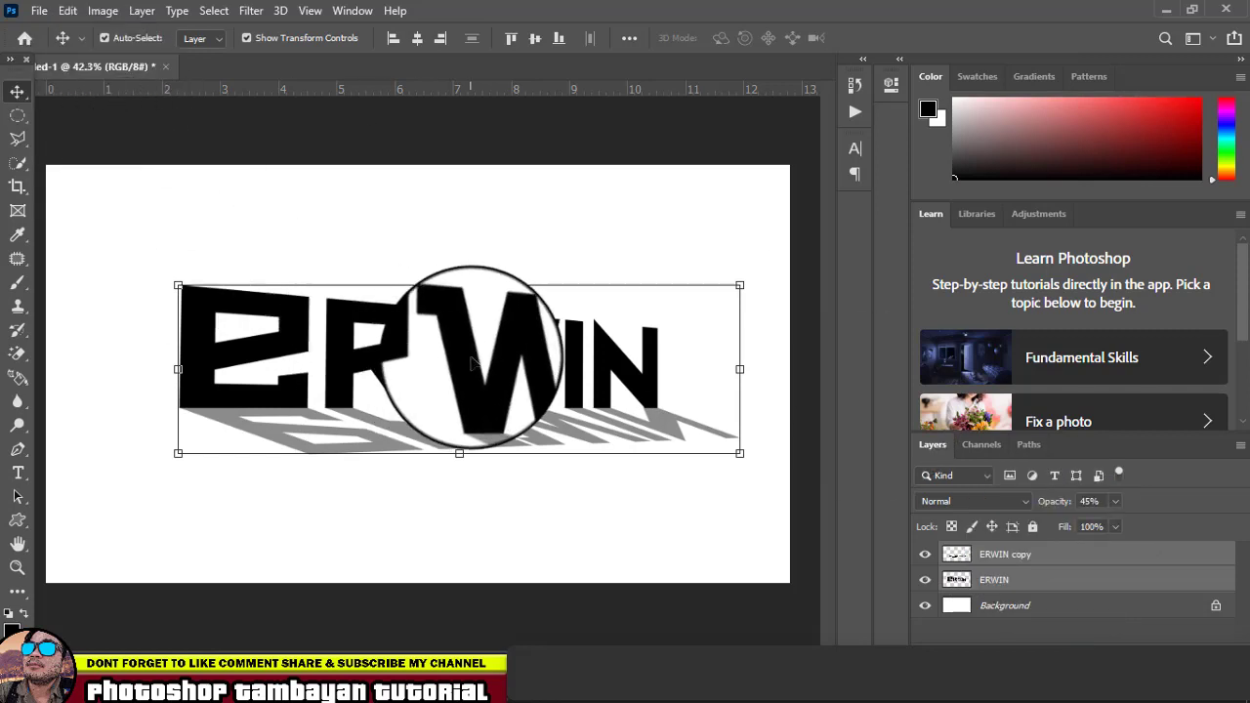
pyautogui.moveTo(476, 366); pyautogui.dragTo(447, 383)
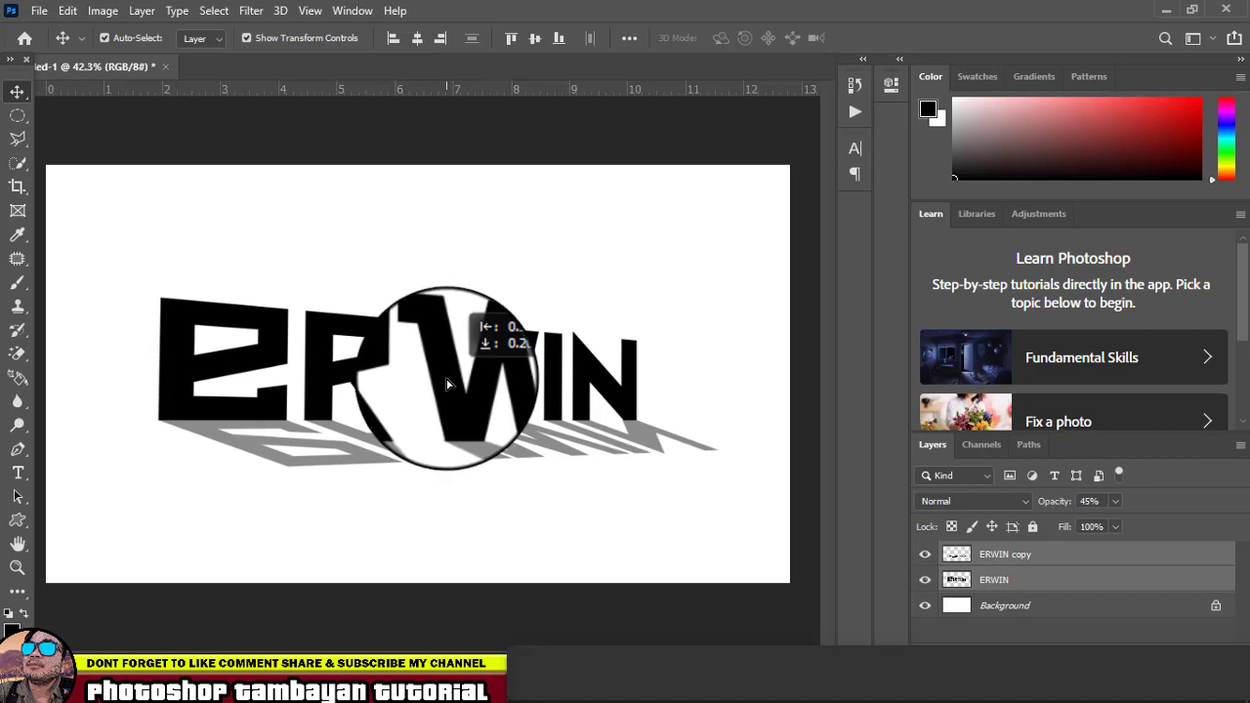
pyautogui.click(488, 237)
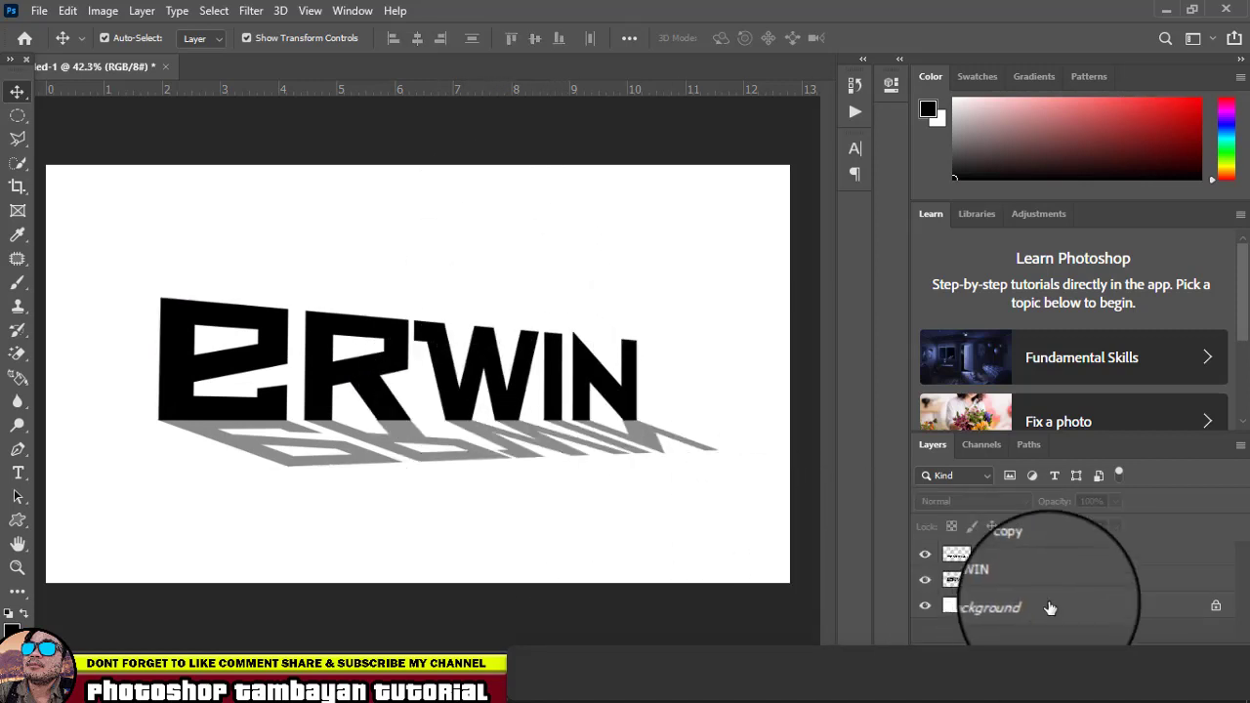
pyautogui.click(1064, 558)
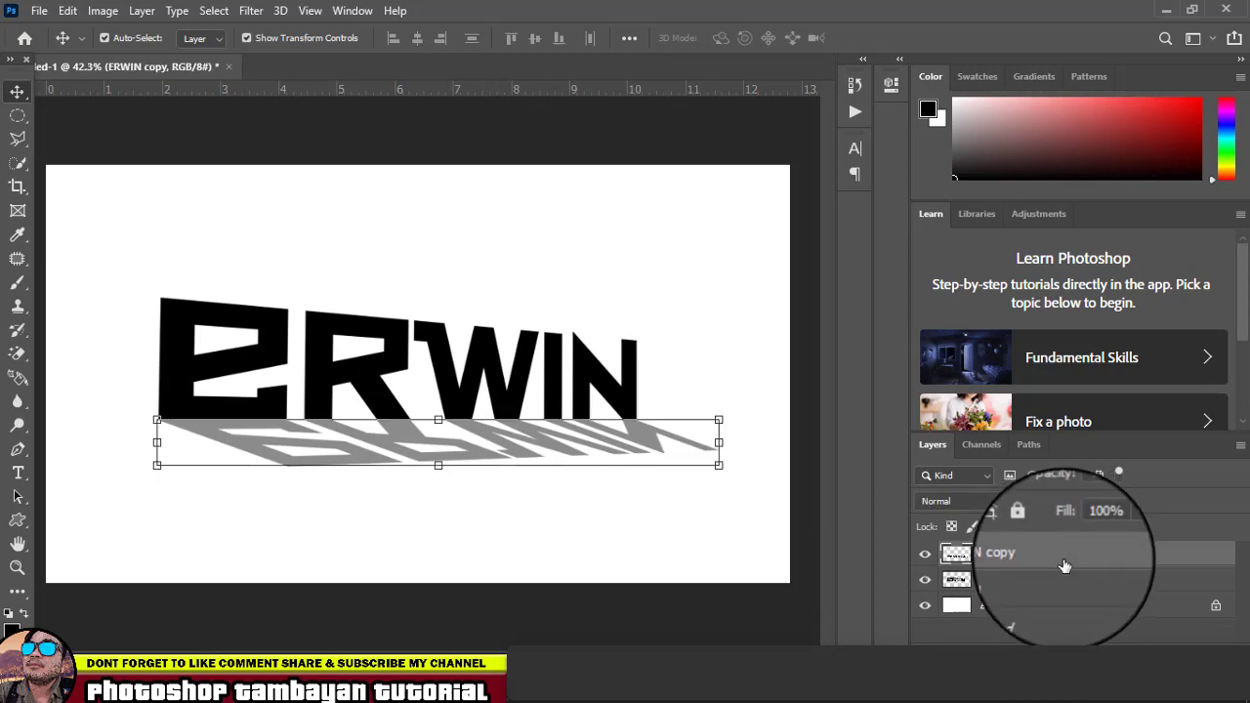
pyautogui.click(1023, 611)
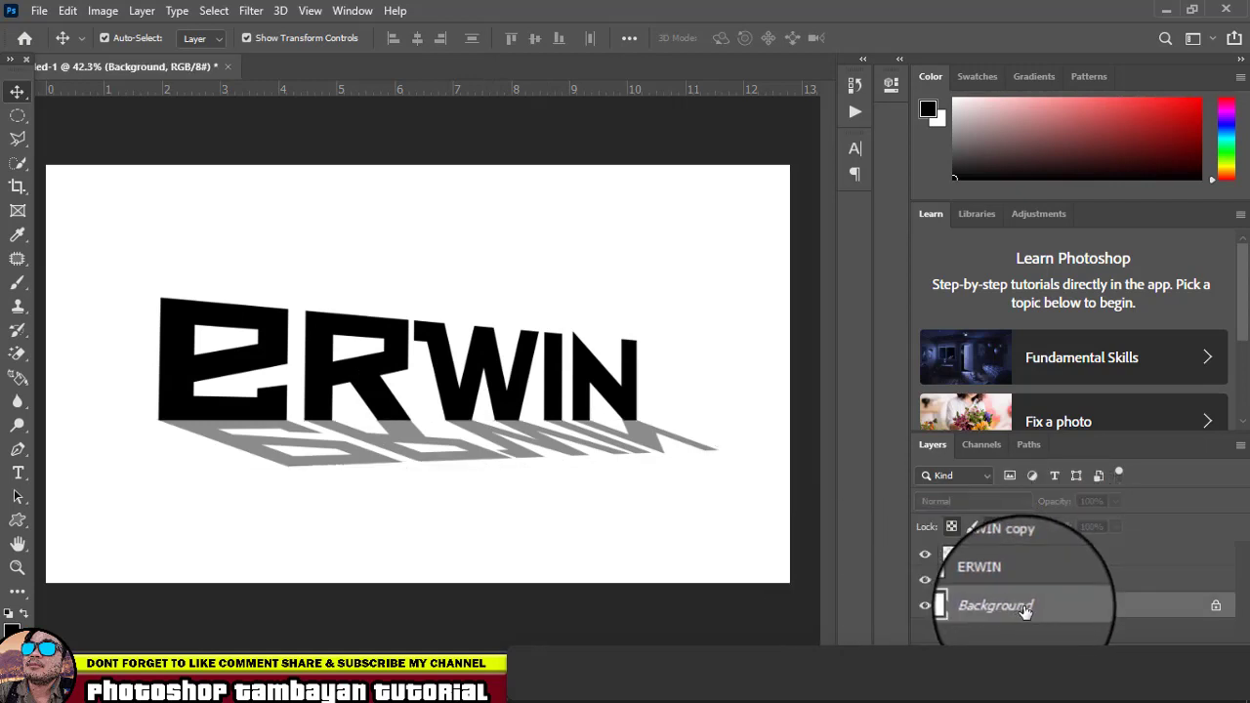
# Open Lens Correction's Custom settings and begin entering a vignette amount.
pyautogui.click(252, 11)
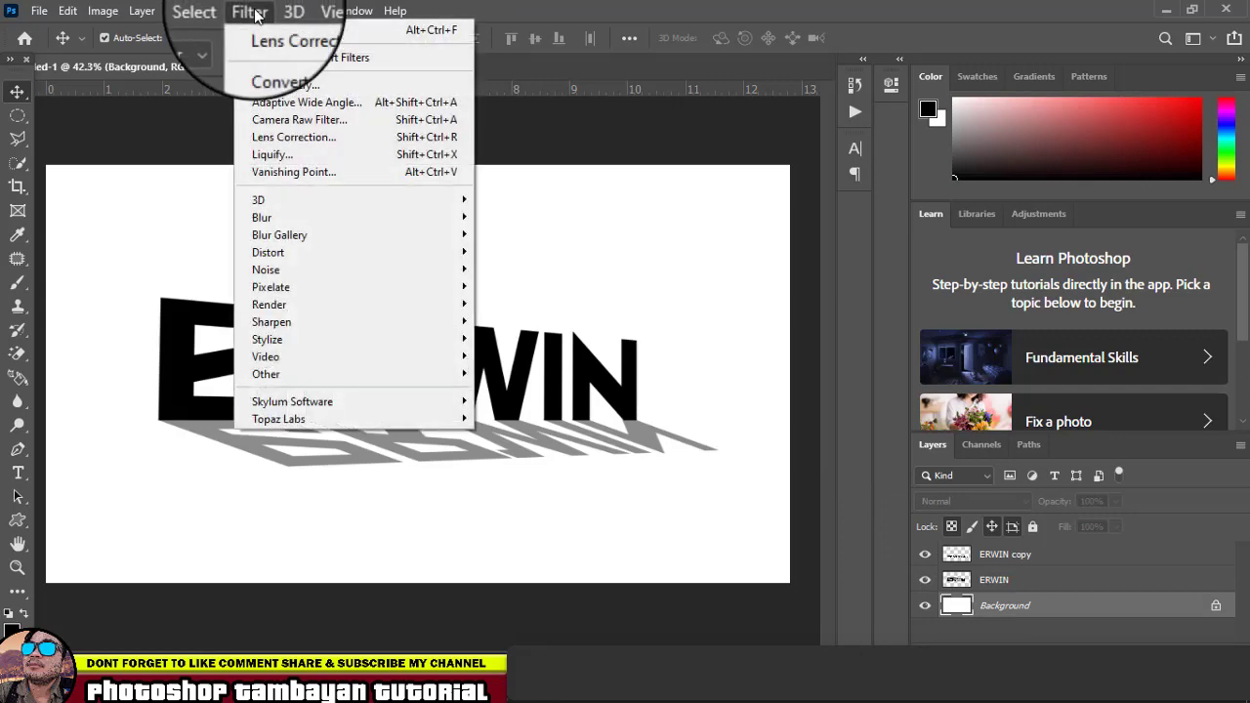
pyautogui.click(293, 137)
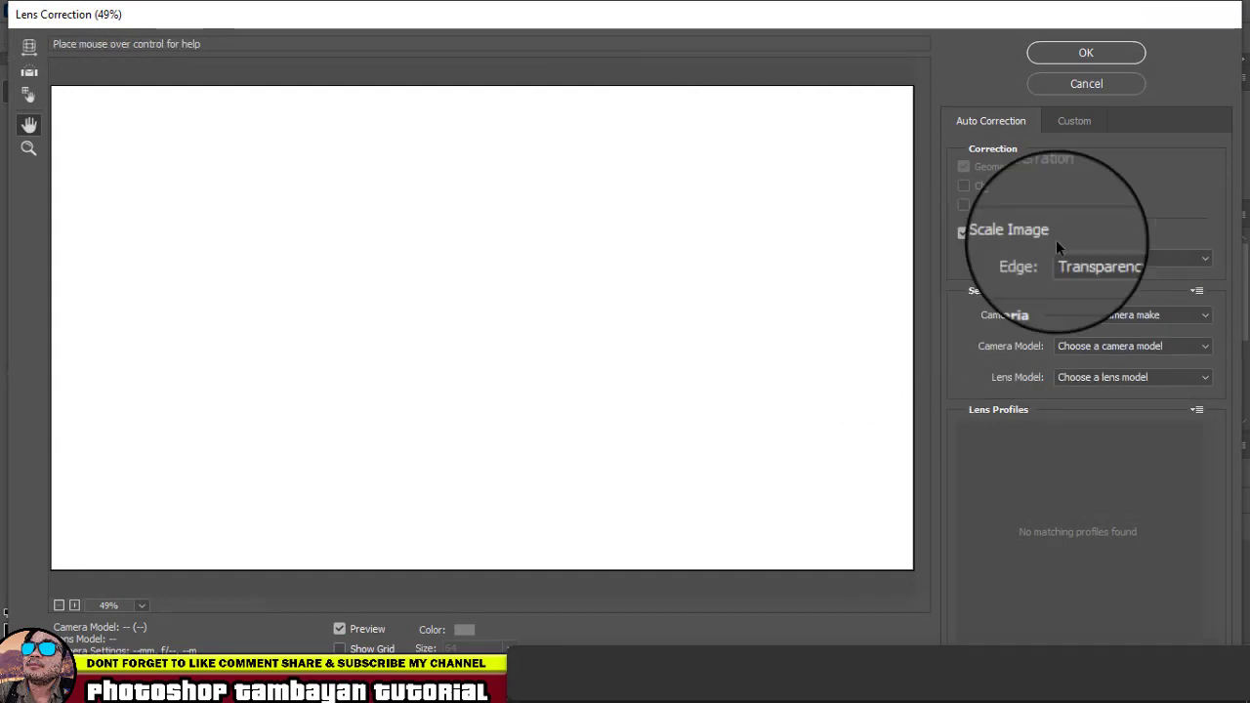
pyautogui.click(1085, 122)
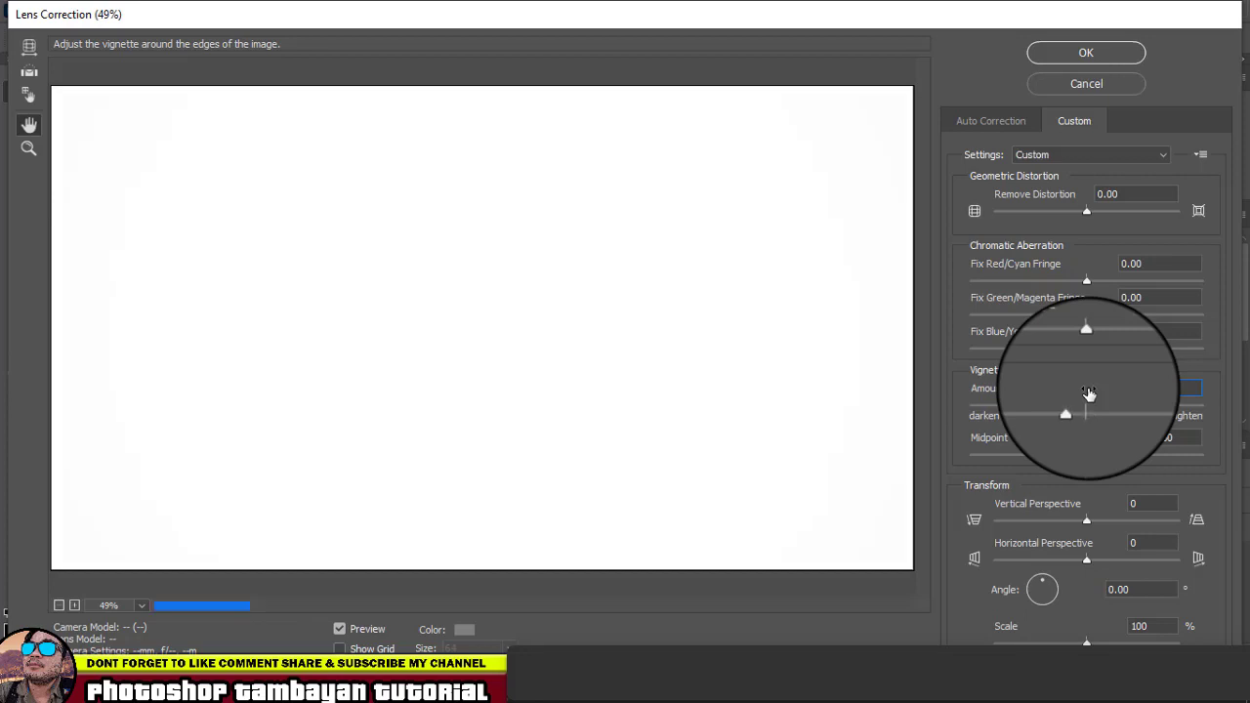
pyautogui.scroll(-10, 1088, 394)
pyautogui.write('-125')
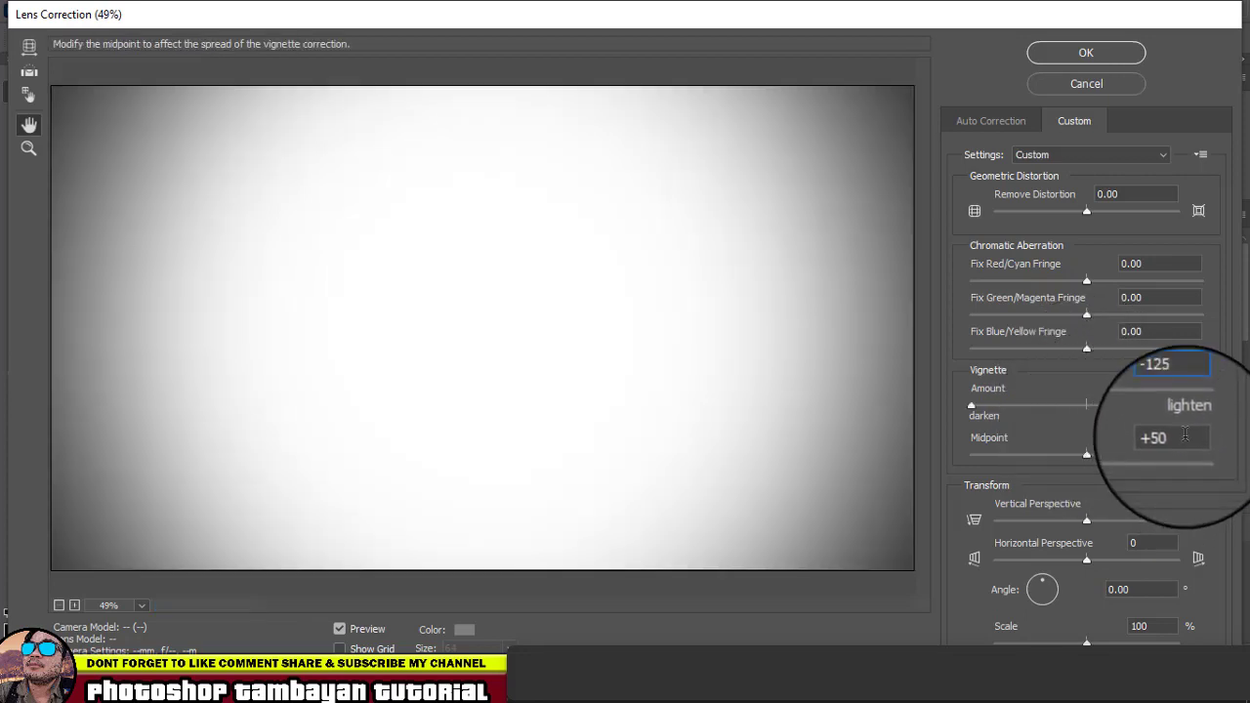
pyautogui.press('Return')
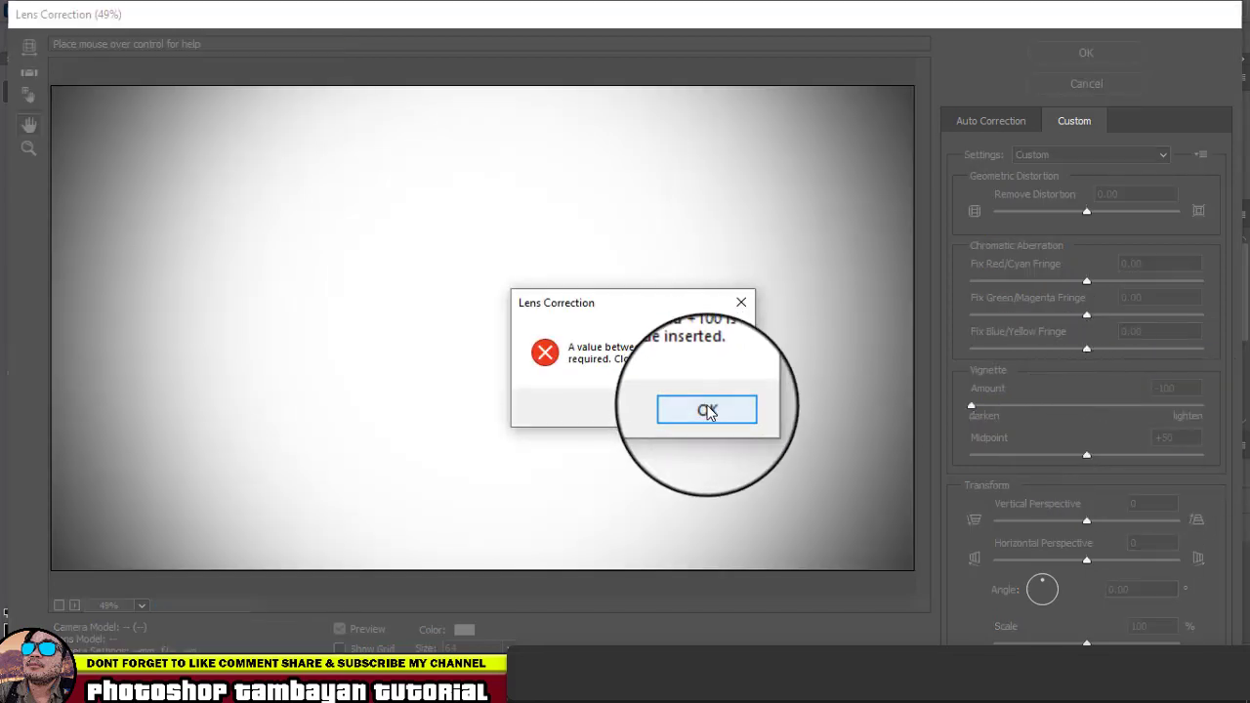
pyautogui.click(708, 411)
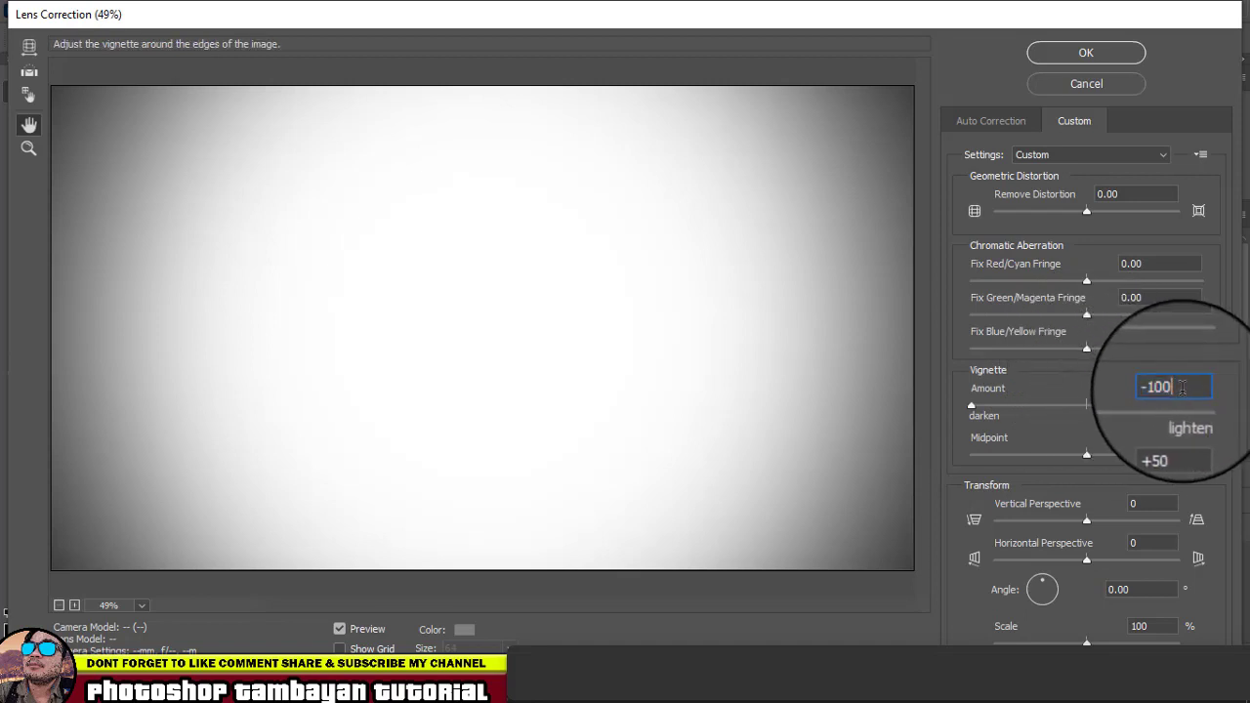
pyautogui.scroll(10, 1098, 400)
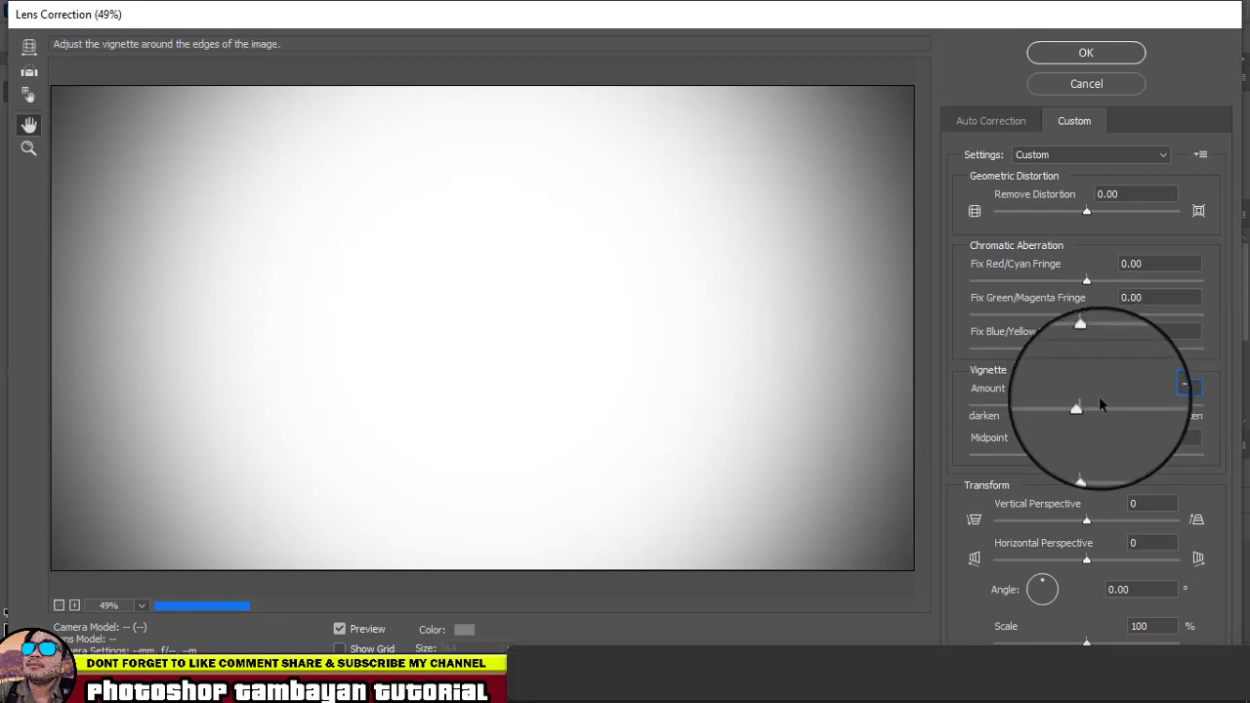
pyautogui.scroll(-2, 1099, 401)
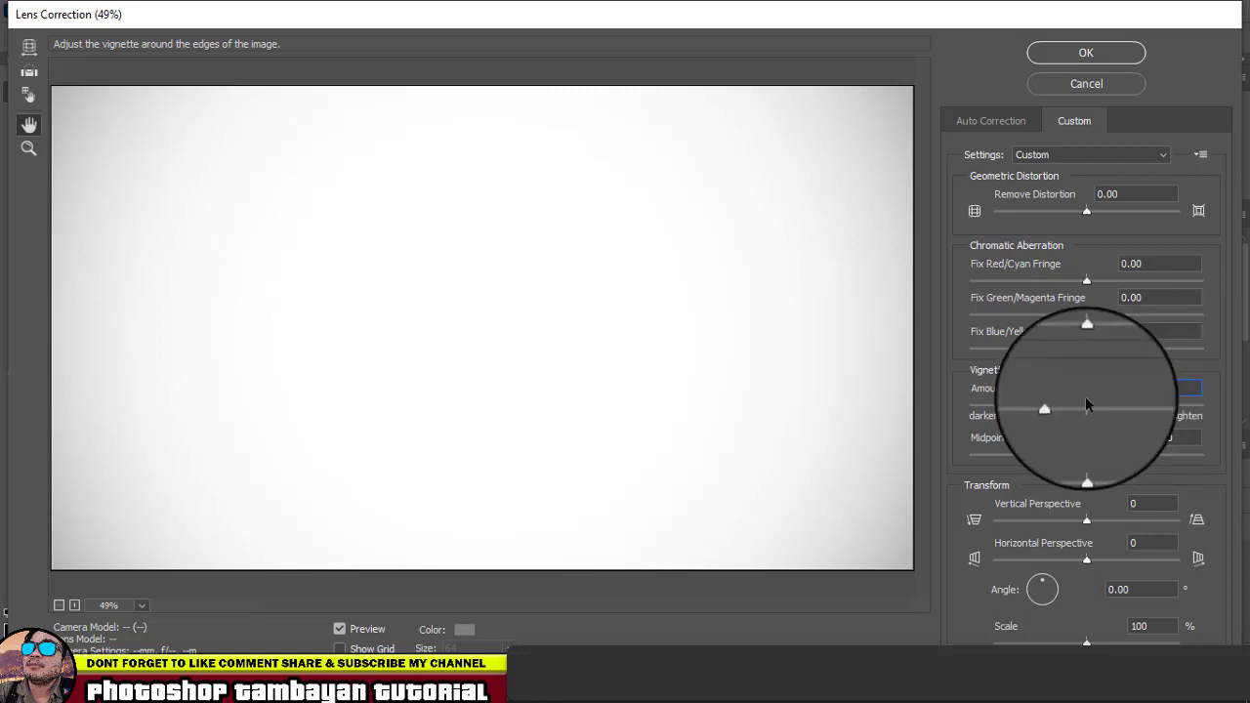
pyautogui.scroll(-5, 1085, 396)
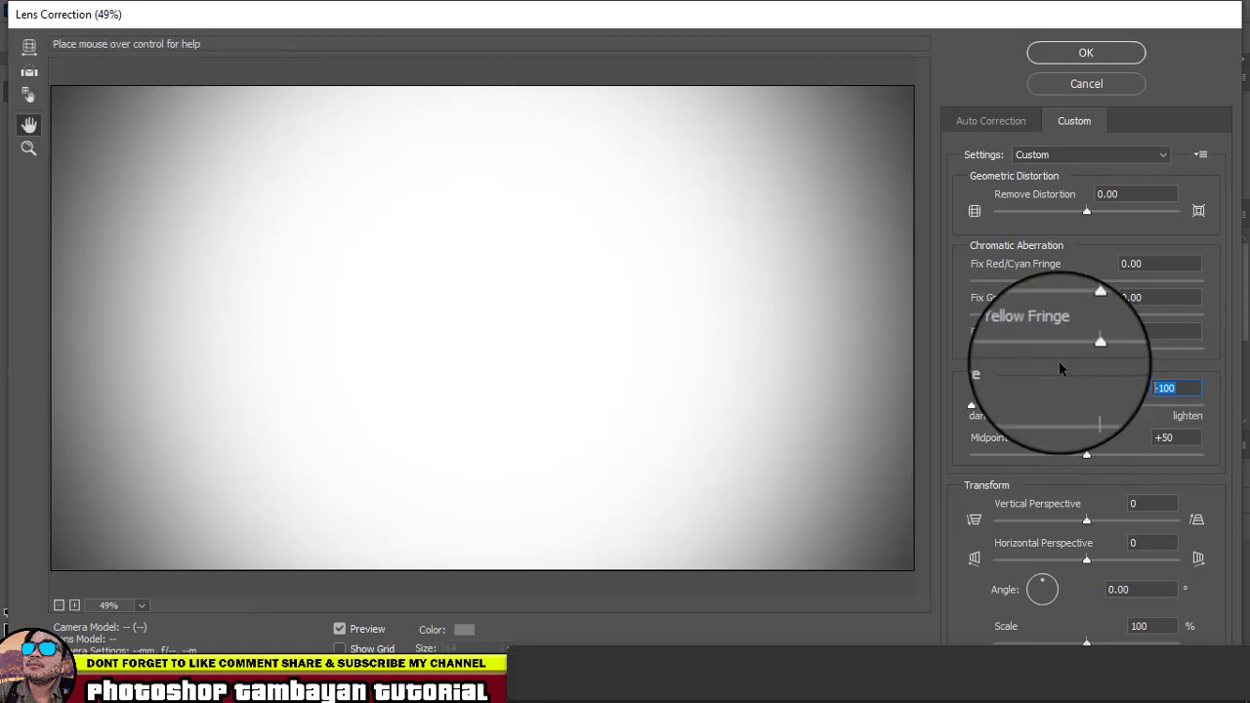
# Set Vignette Amount to -98 and Midpoint to 25, and apply the filter.
pyautogui.write('125')
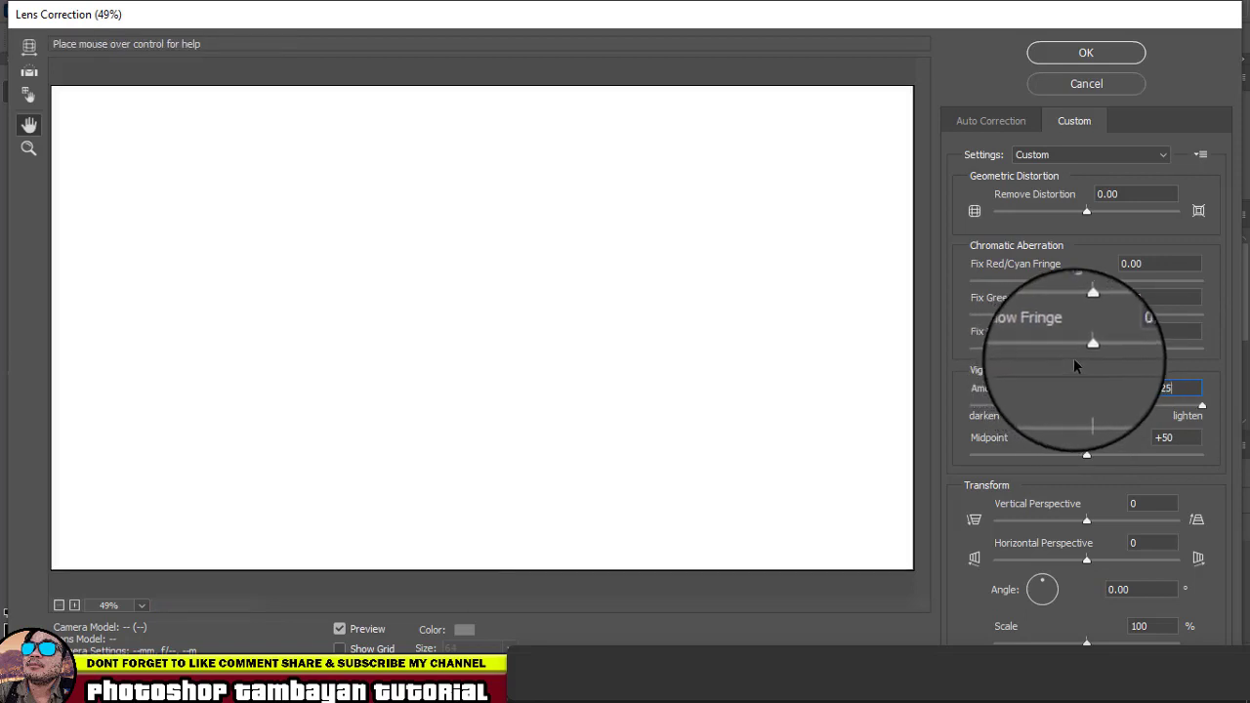
pyautogui.doubleClick(1167, 388)
pyautogui.write('-100')
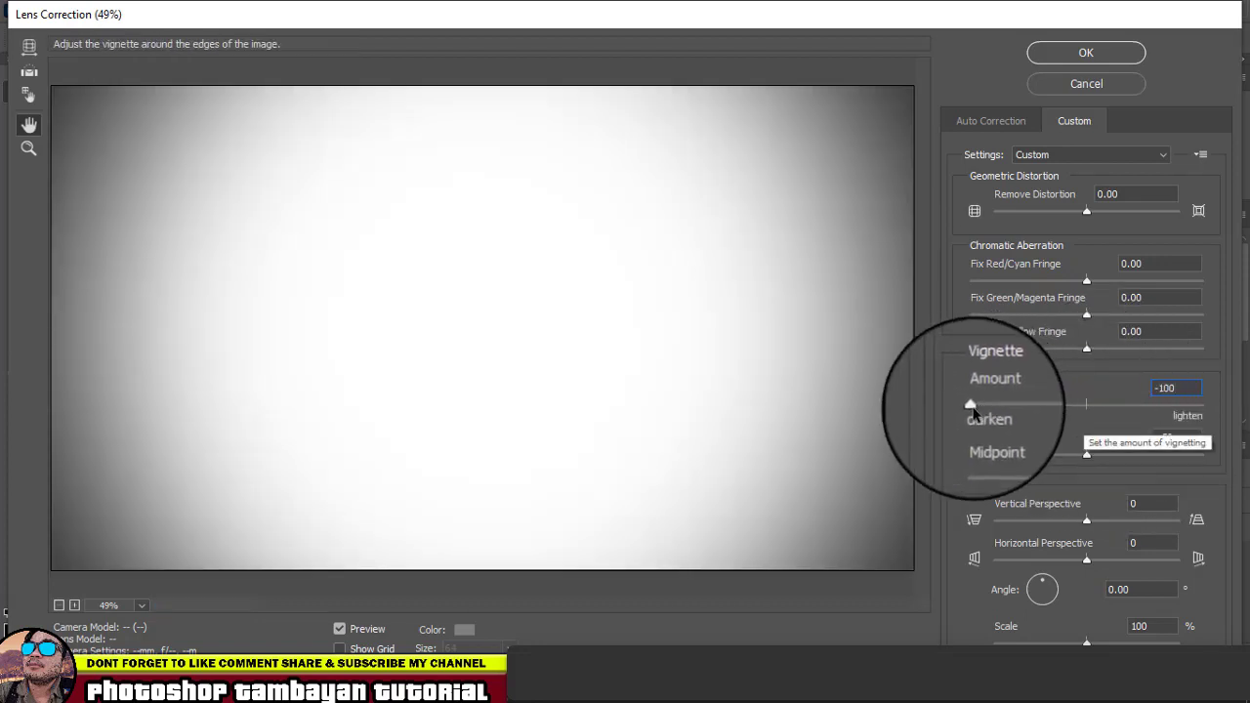
pyautogui.moveTo(973, 404)
pyautogui.mouseDown()
pyautogui.moveTo(1083, 406)
pyautogui.moveTo(982, 407)
pyautogui.mouseUp()
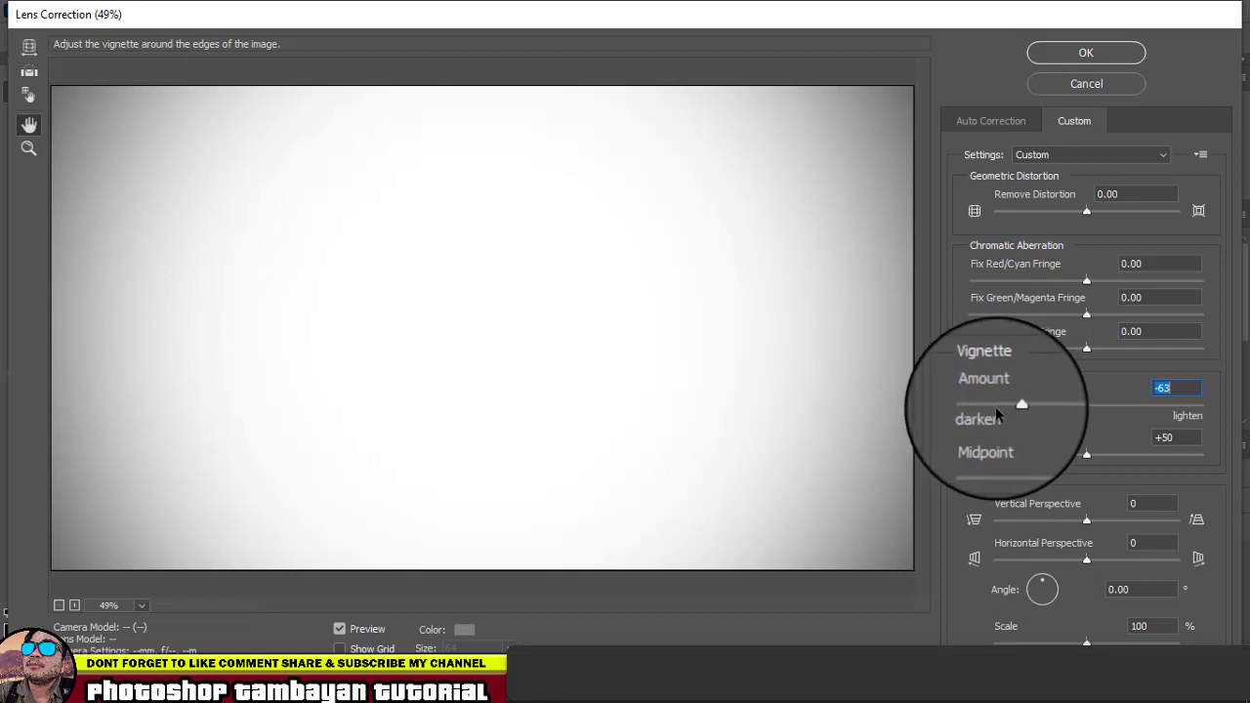
pyautogui.moveTo(1001, 407); pyautogui.dragTo(981, 404)
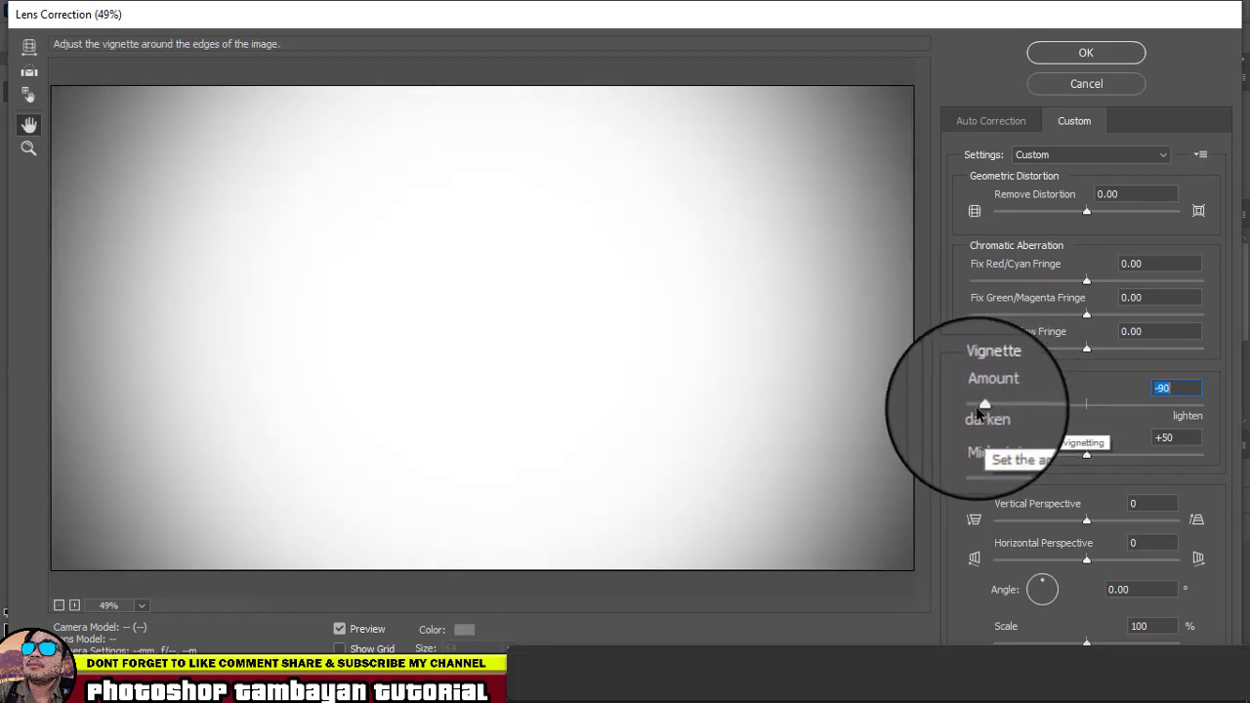
pyautogui.moveTo(982, 406); pyautogui.dragTo(974, 409)
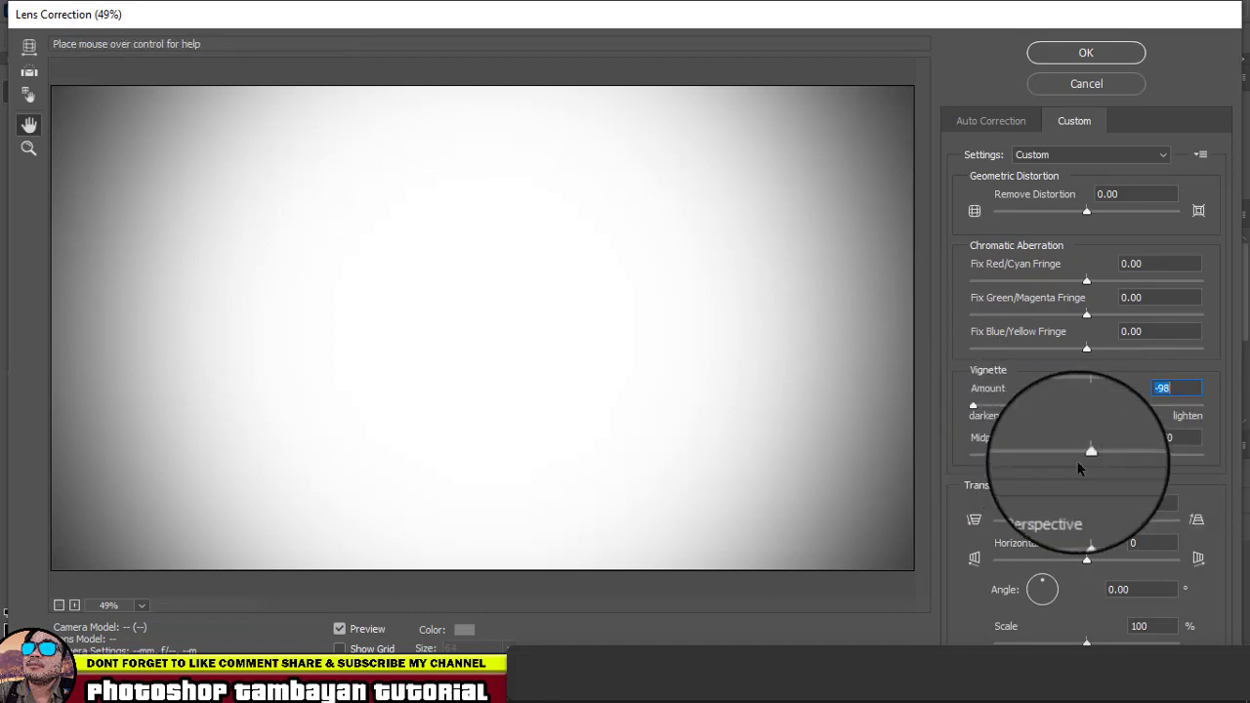
pyautogui.press('Tab')
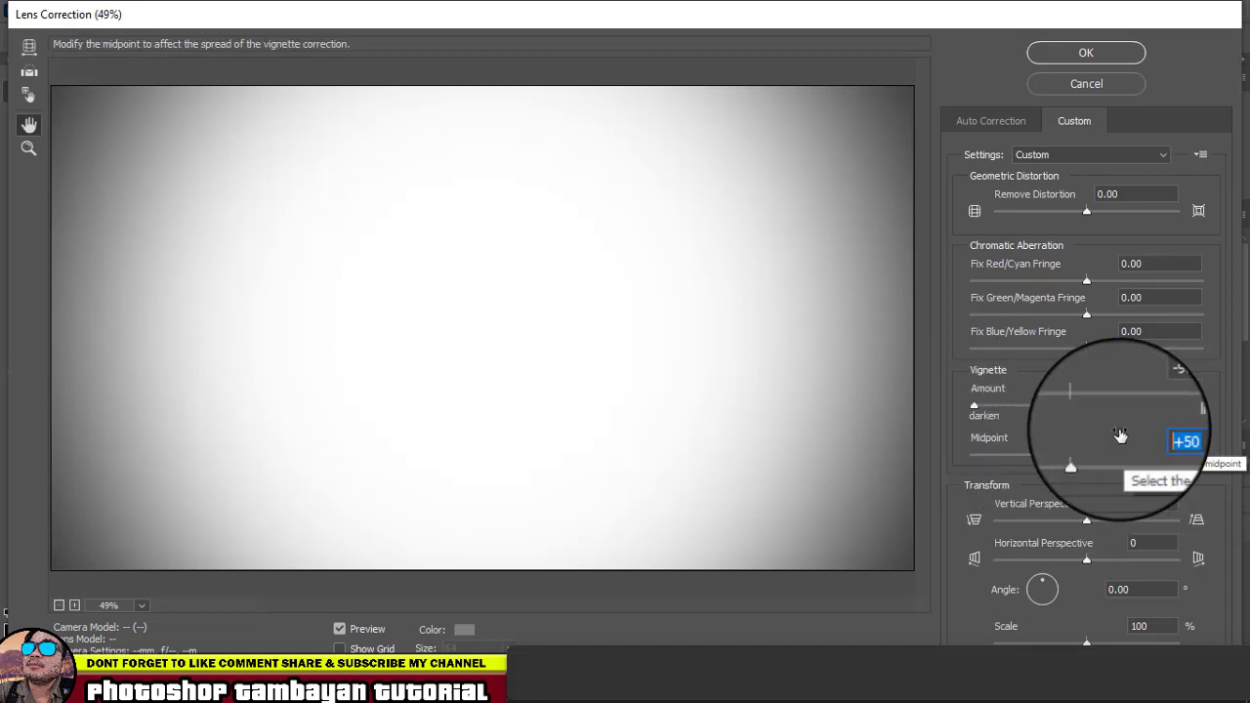
pyautogui.write('25')
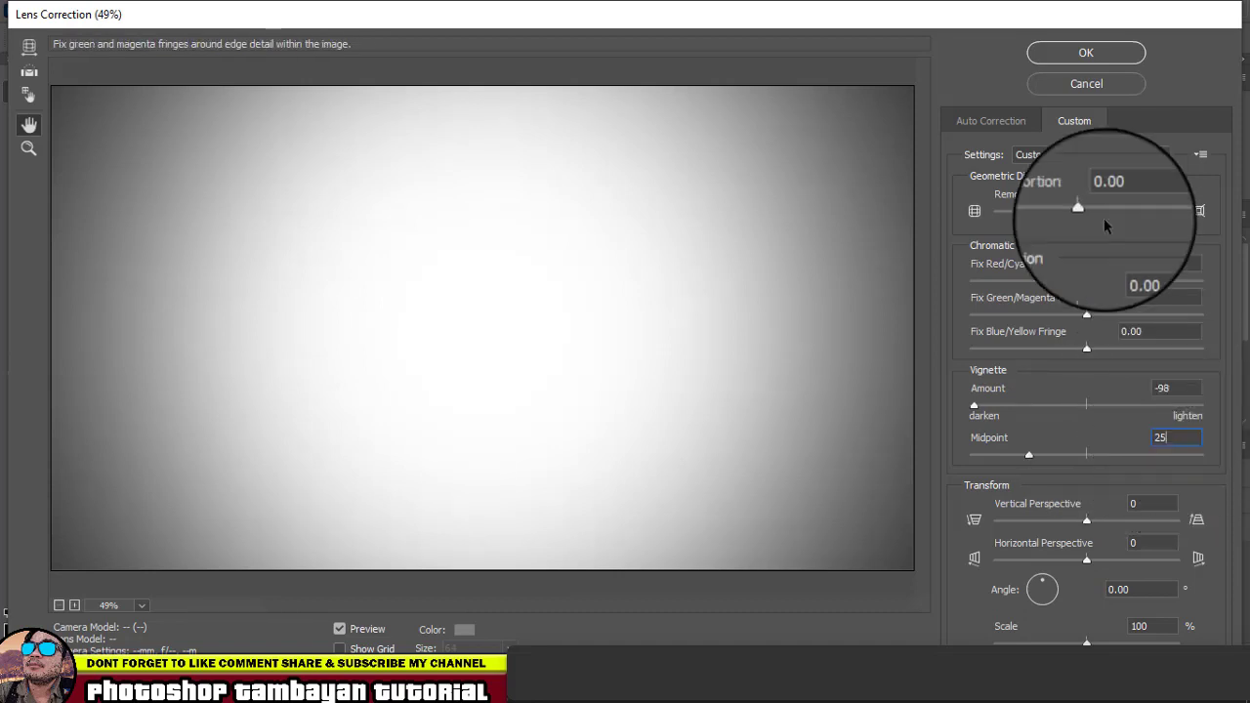
pyautogui.click(1066, 51)
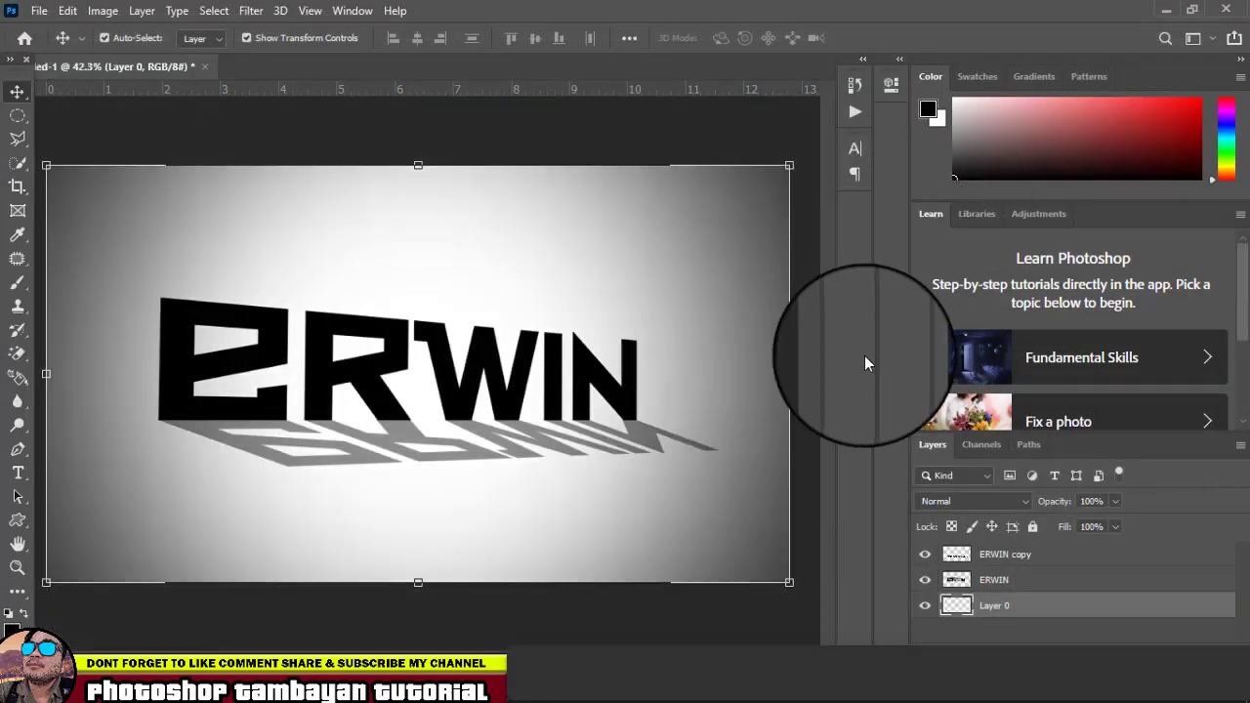
# Select ERWIN and its shadow layer and scale both up from opposite corners.
pyautogui.click(619, 124)
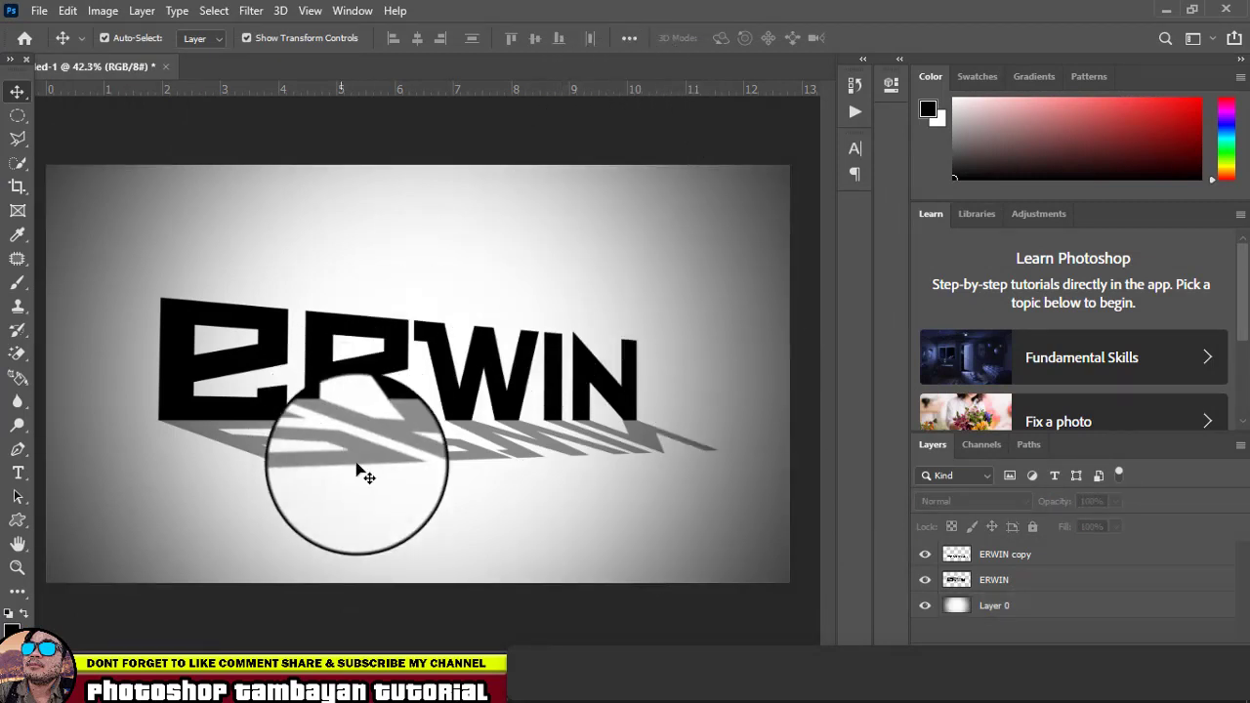
pyautogui.click(190, 322)
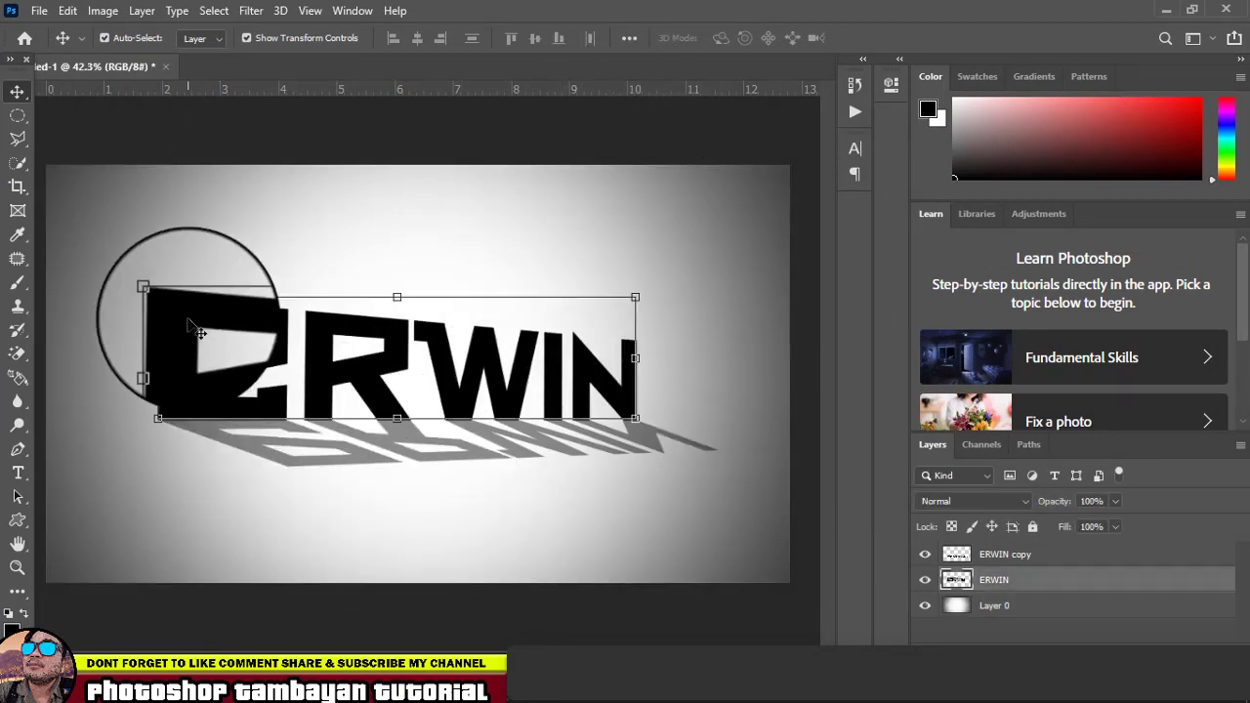
pyautogui.keyDown('shift'); pyautogui.click(356, 459); pyautogui.keyUp('shift')
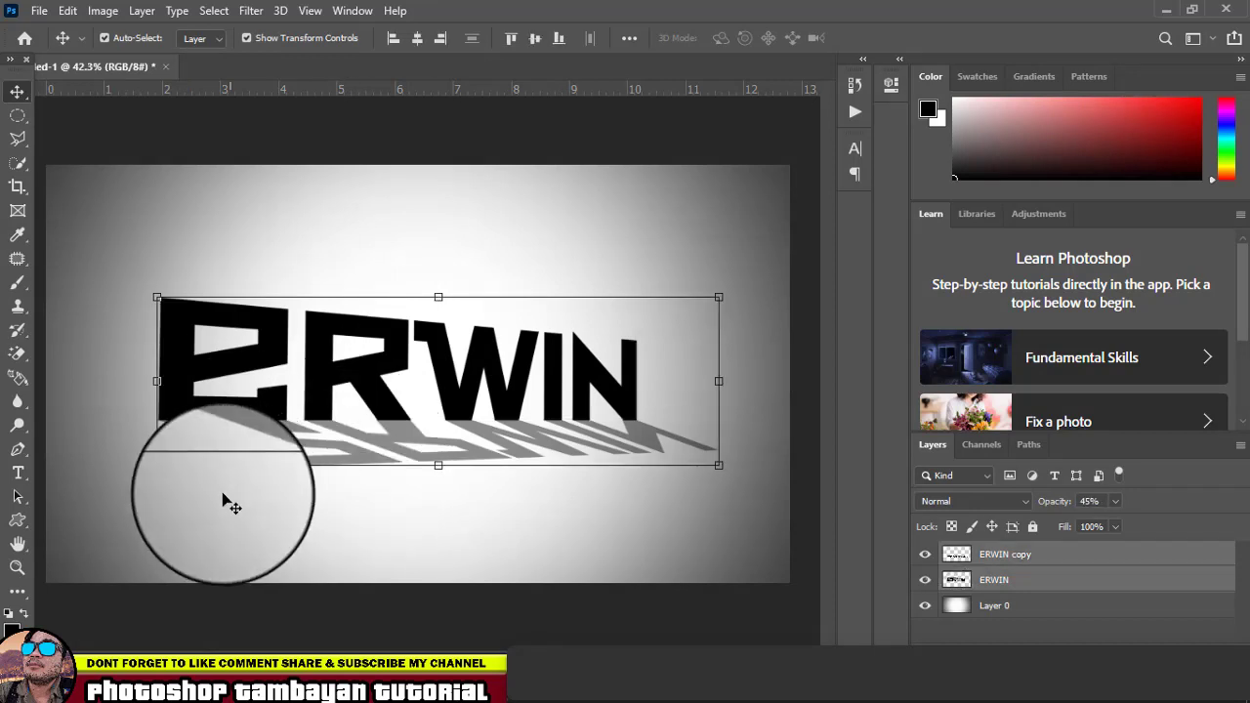
pyautogui.moveTo(156, 465); pyautogui.dragTo(105, 488)
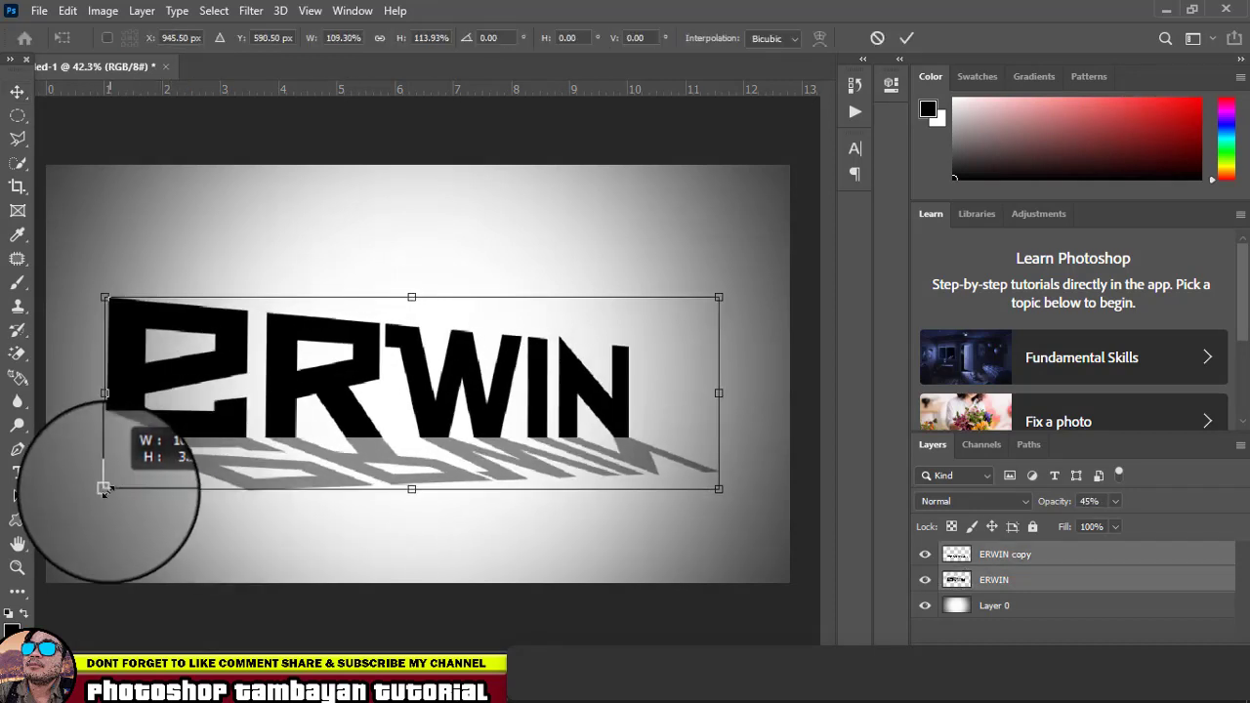
pyautogui.moveTo(720, 296); pyautogui.dragTo(774, 277)
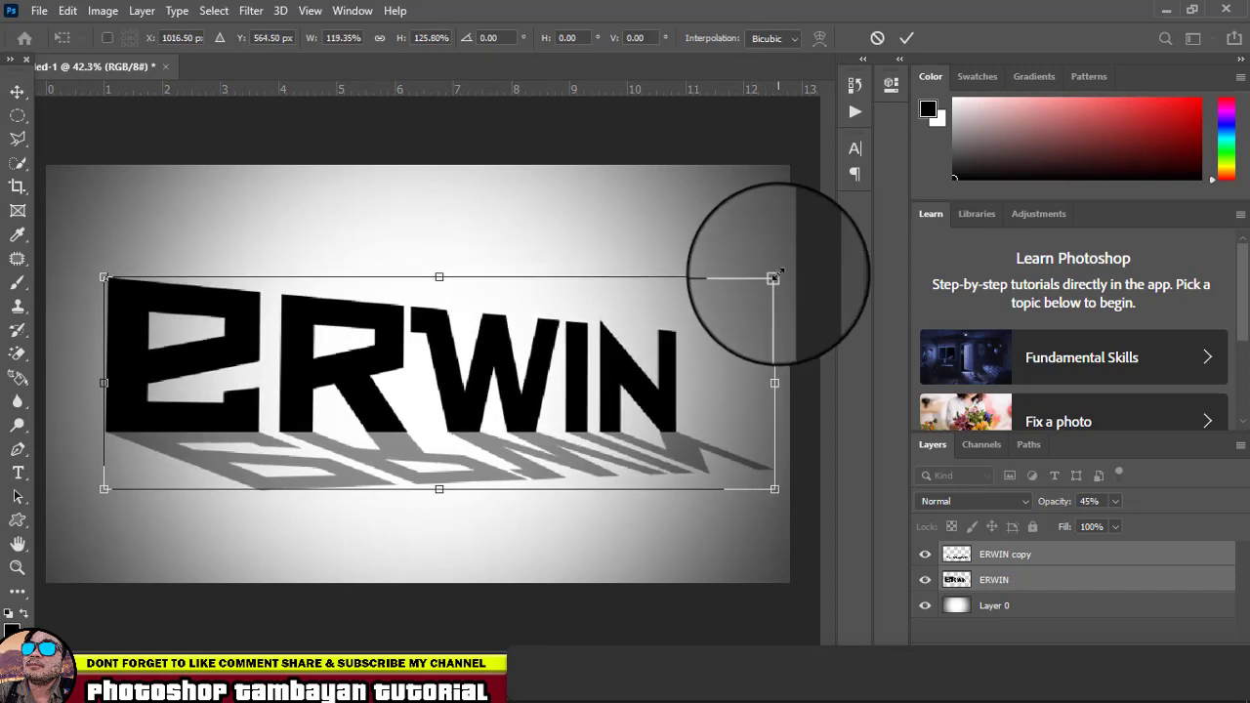
pyautogui.press('Return')
pyautogui.click(569, 125)
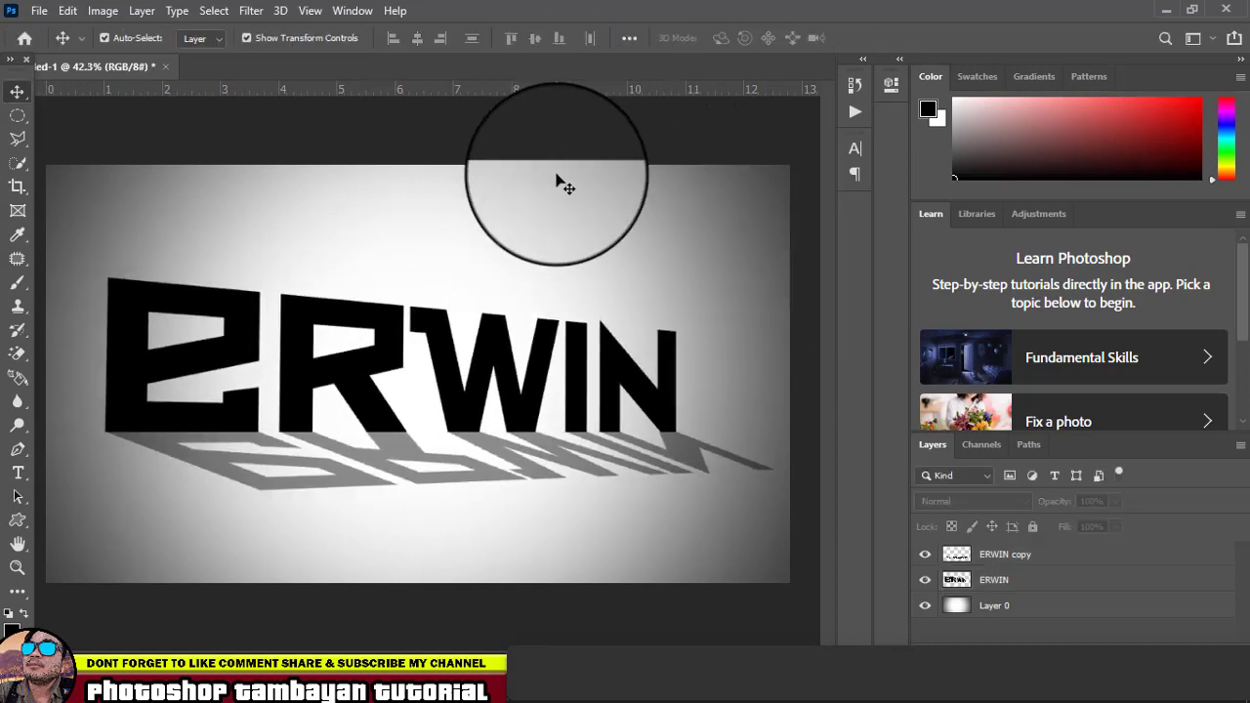